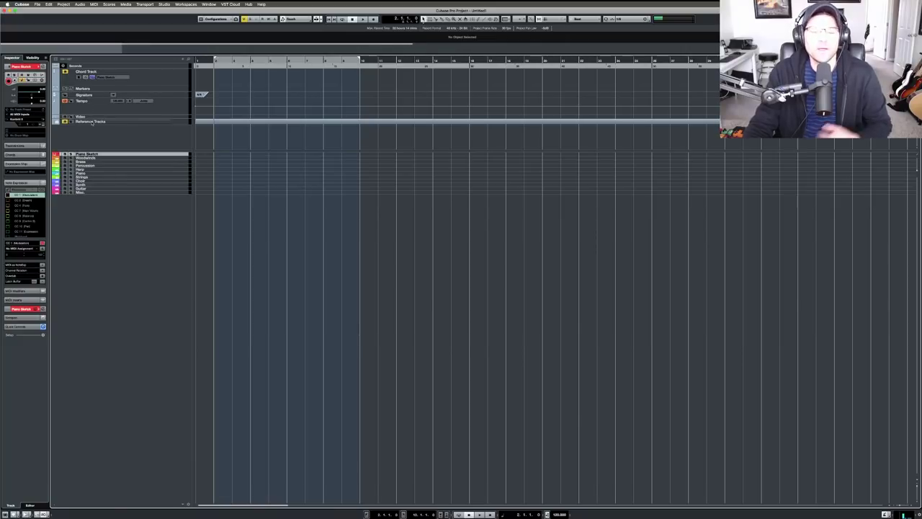
Expand the Reference Tracks folder, enlarge the upper track area to view its tracks, and collapse it again
left_click(55, 122)
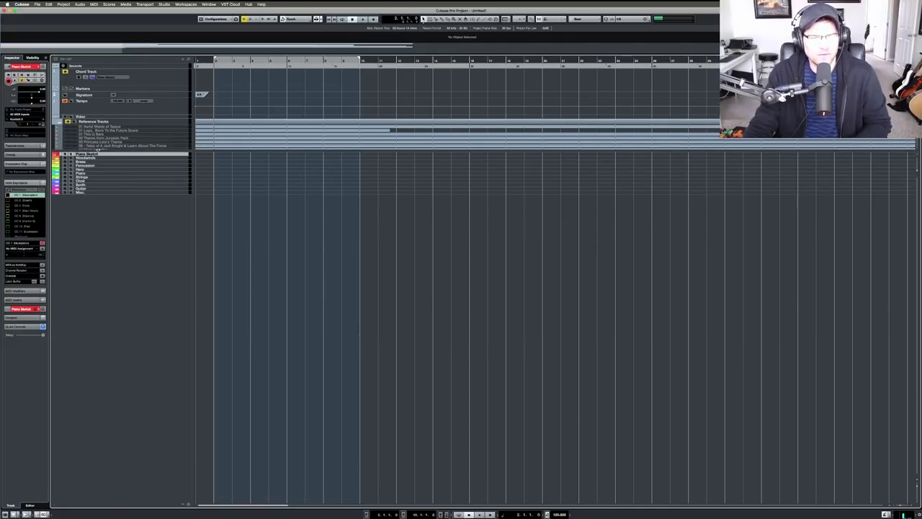
left_click_drag(97, 150, 99, 185)
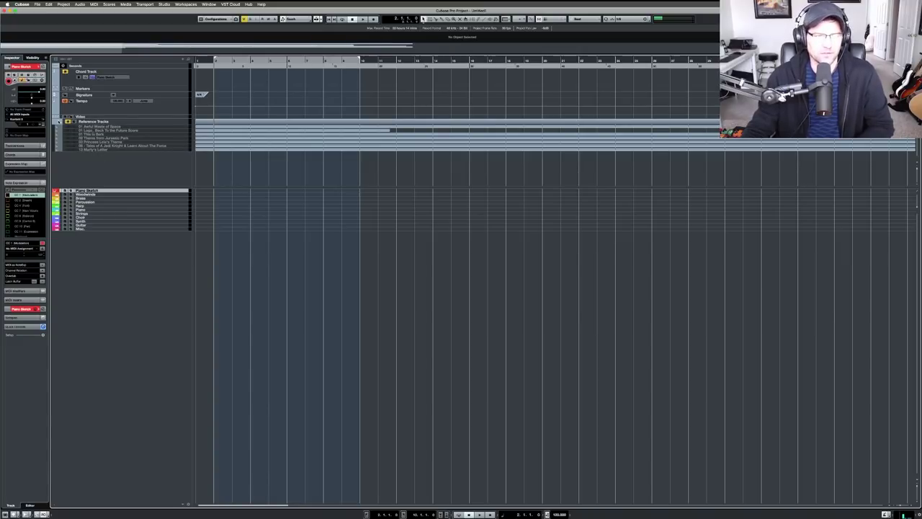
left_click(60, 122)
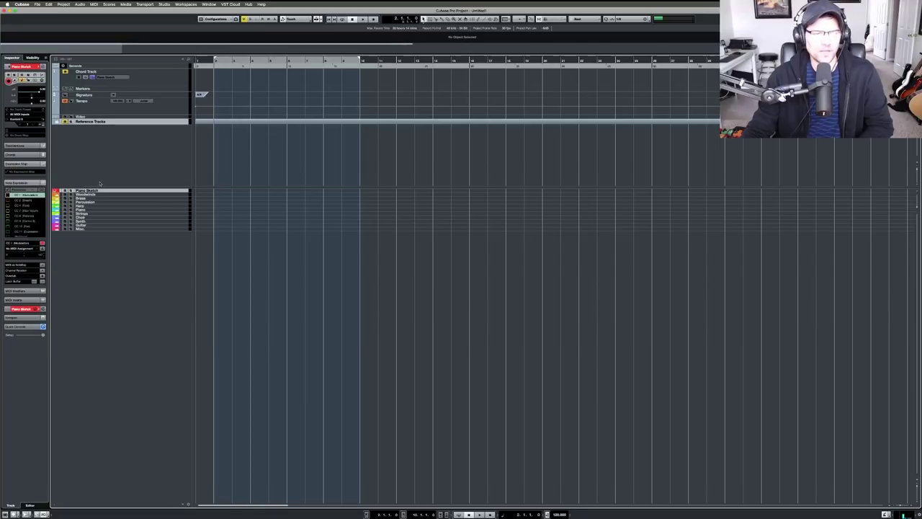
left_click_drag(101, 186, 100, 155)
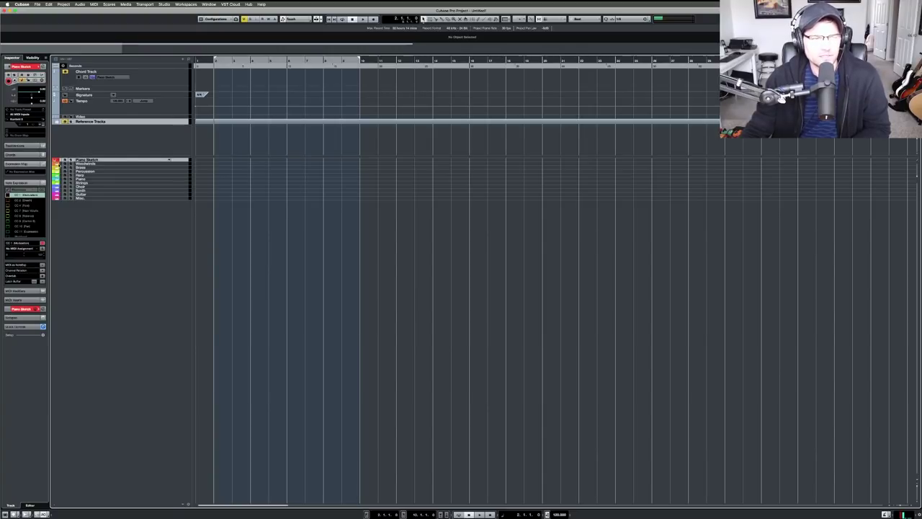
Expand the Woodwinds folder, enable the Piccolo Flute - Standard techniques [SSW] track, and disable it again
left_click(56, 163)
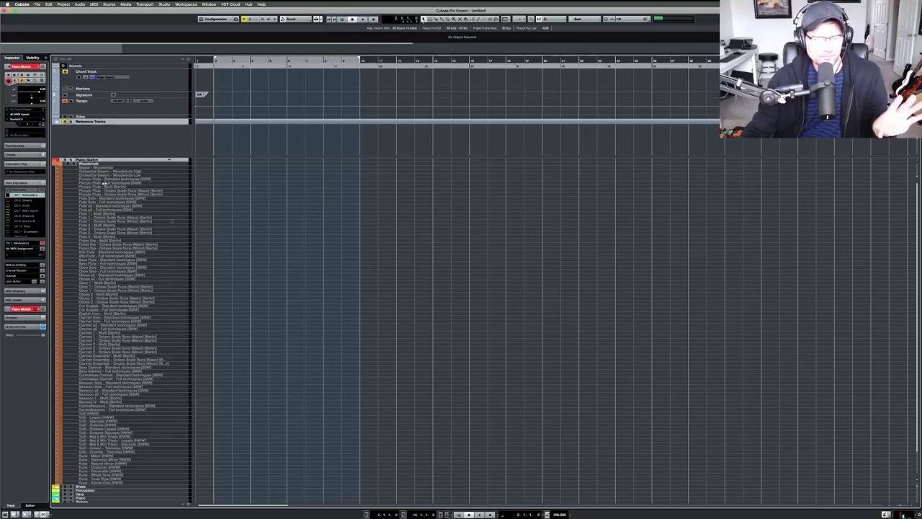
left_click(106, 179)
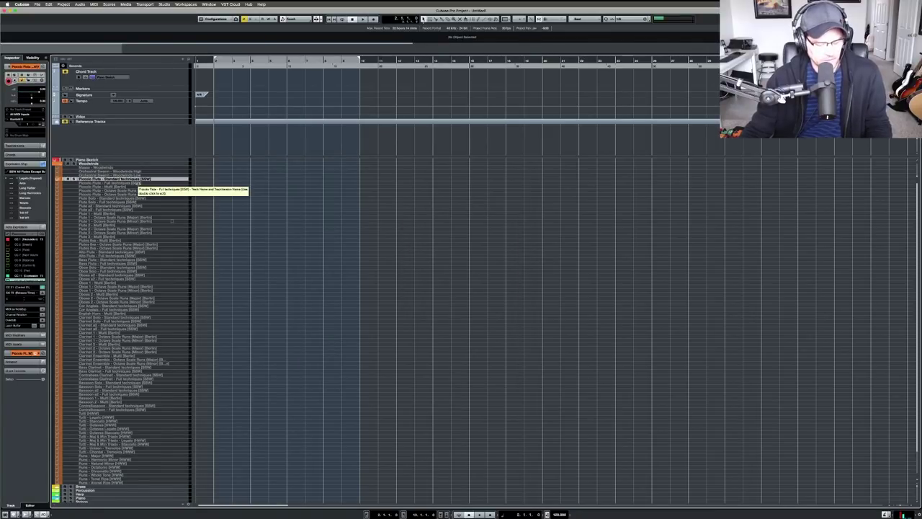
left_click(142, 186)
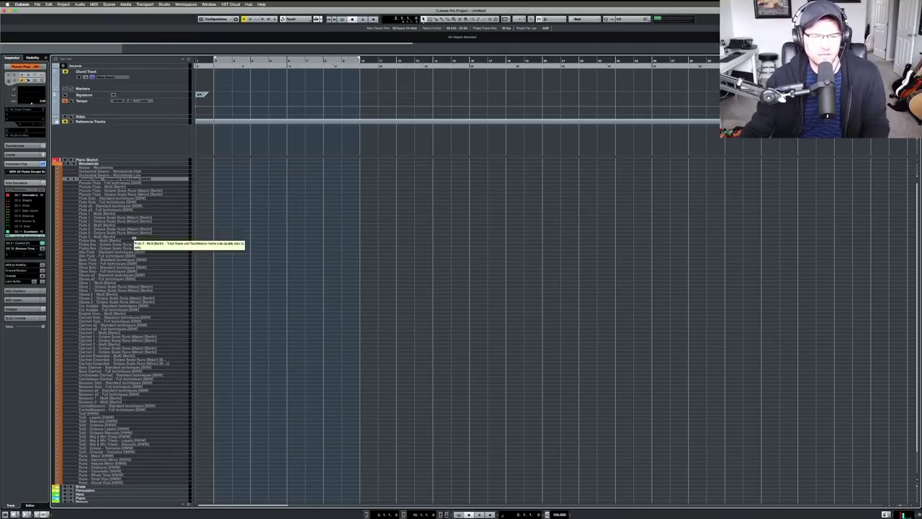
Examine the instrument order and library tags of the woodwind tracks, and collapse the Woodwinds folder
scroll(134, 238, "down", 2)
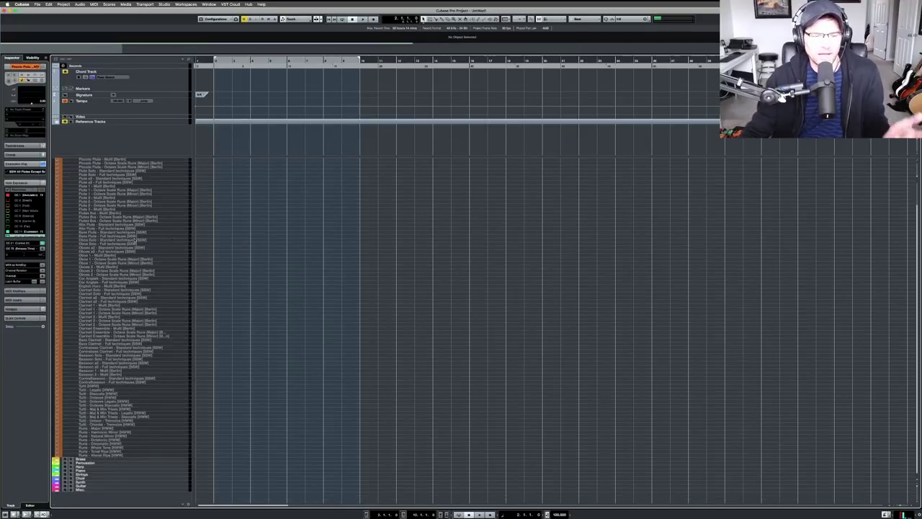
scroll(134, 242, "up", 2)
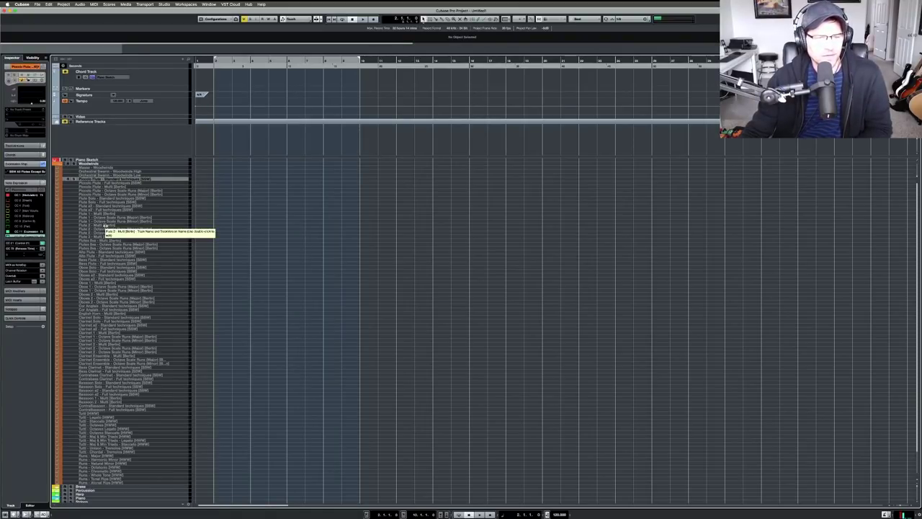
scroll(110, 227, "down", 2)
scroll(115, 229, "up", 2)
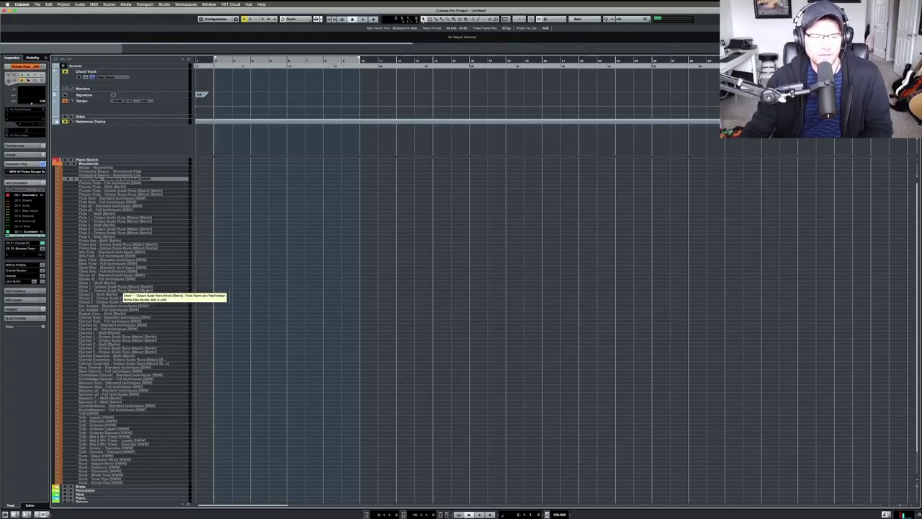
scroll(153, 321, "down", 2)
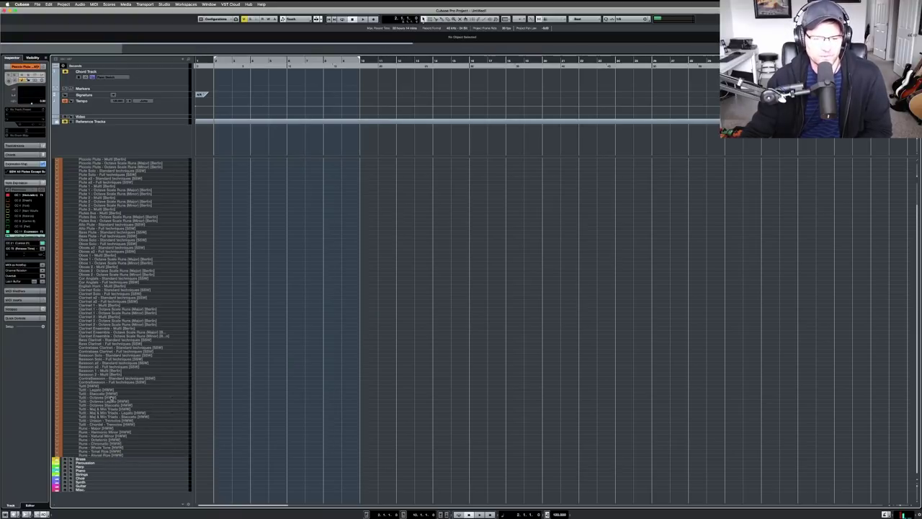
scroll(113, 400, "up", 2)
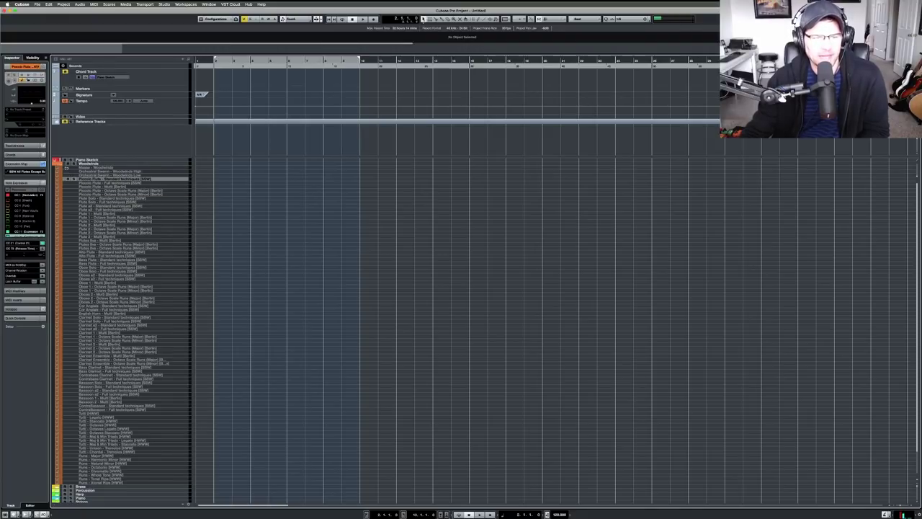
left_click(64, 164)
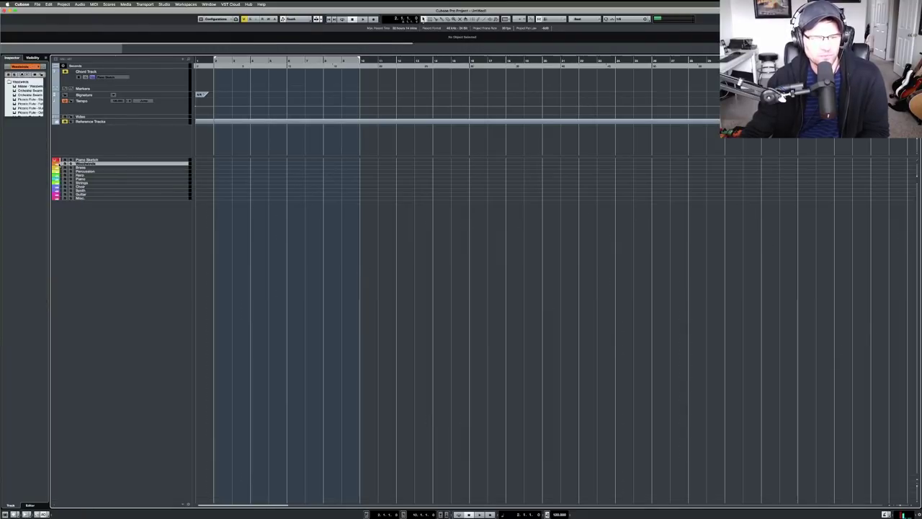
In the Brass folder, move the three Horn Solo tracks from CB Core and CB Pro directly below Horn Solo - Decorative techniques [SSB]
left_click(58, 168)
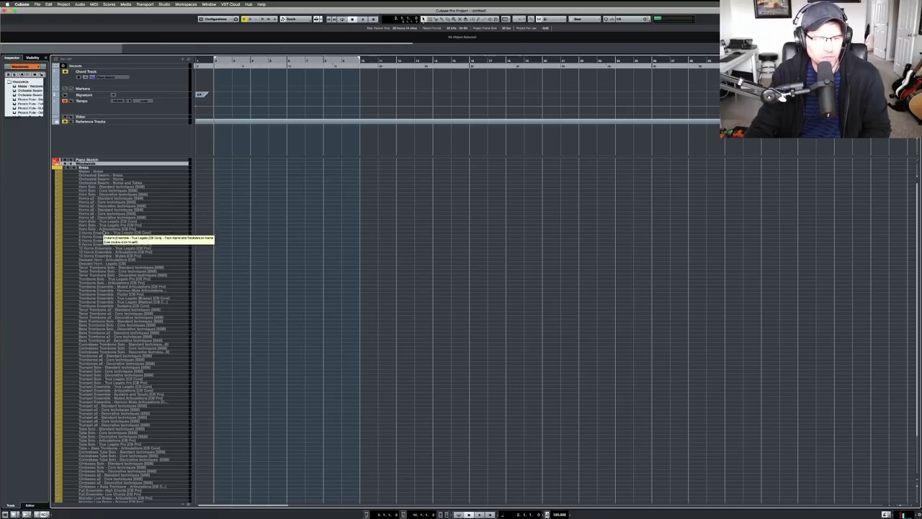
left_click(95, 222)
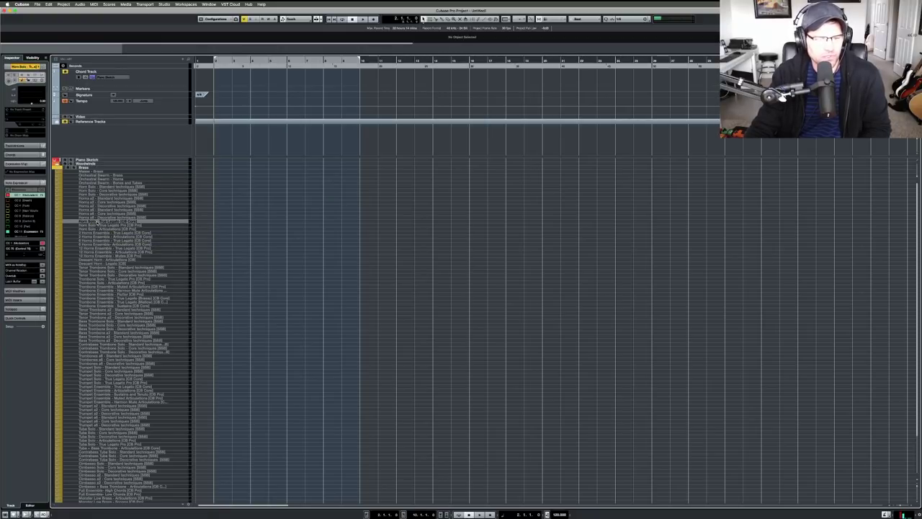
left_click(96, 228, "shift")
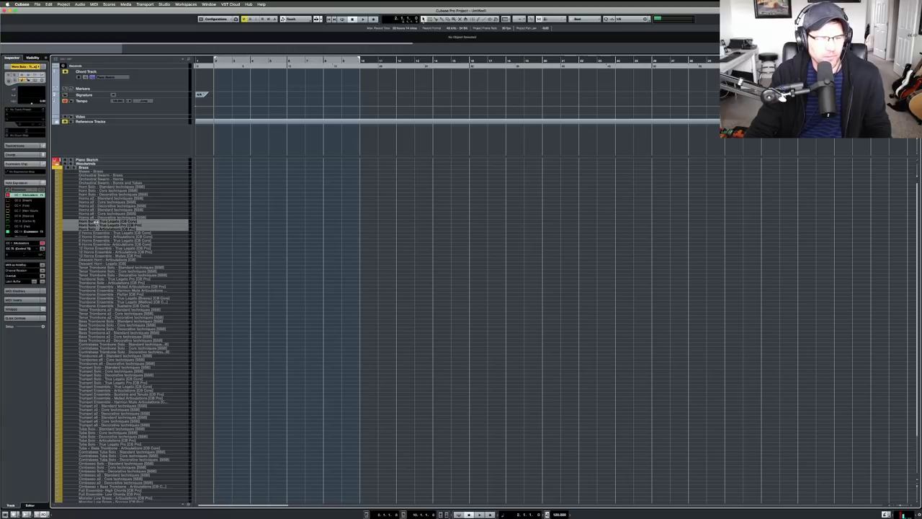
left_click_drag(96, 223, 97, 199)
left_click(135, 221)
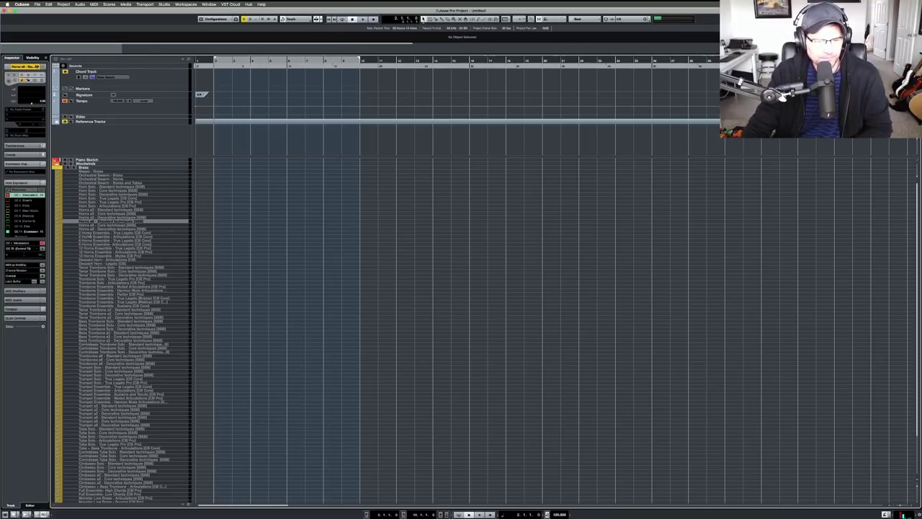
Review the remaining brass tracks, briefly enabling Full Ensemble - Low Chords [CB Pro], and collapse the Brass folder
left_click(107, 248)
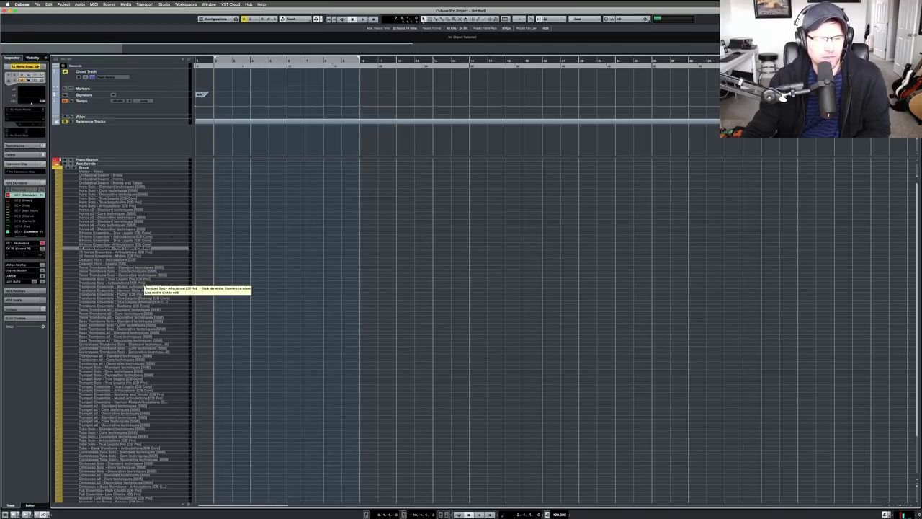
scroll(142, 285, "down", 3)
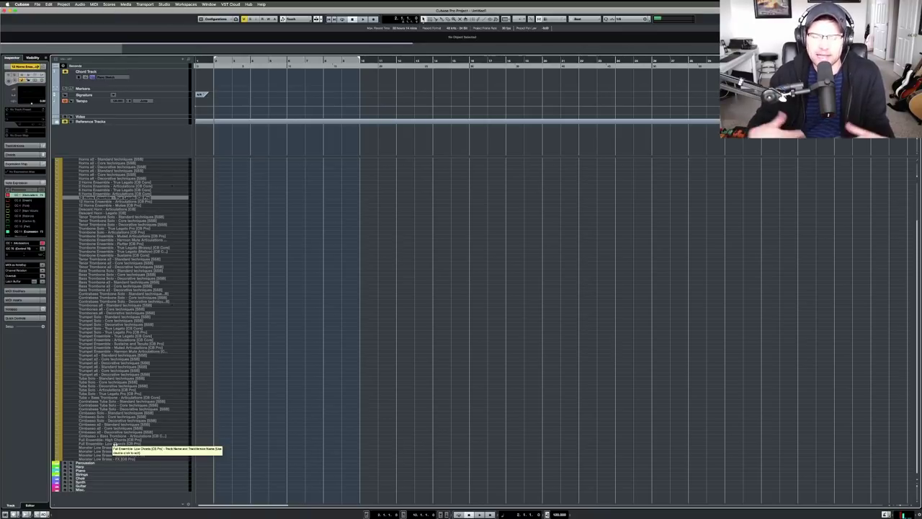
left_click(117, 444)
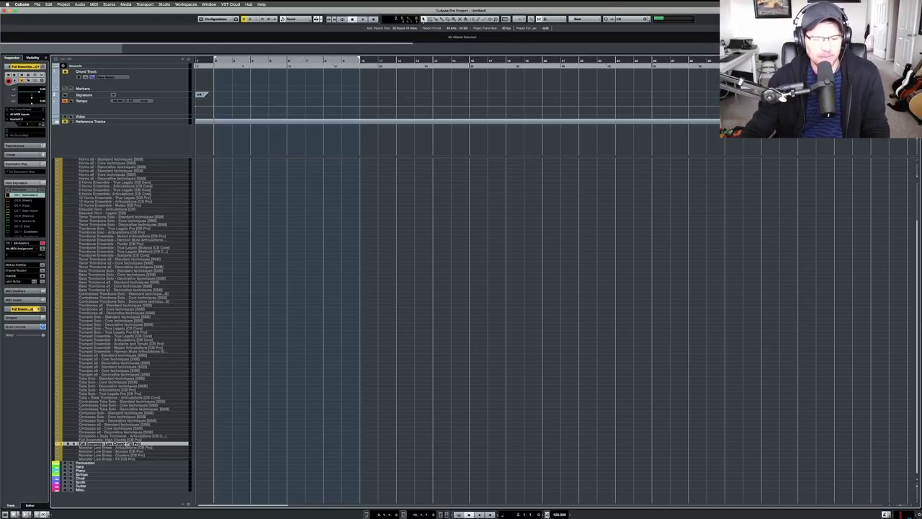
left_click(123, 444, "ctrl")
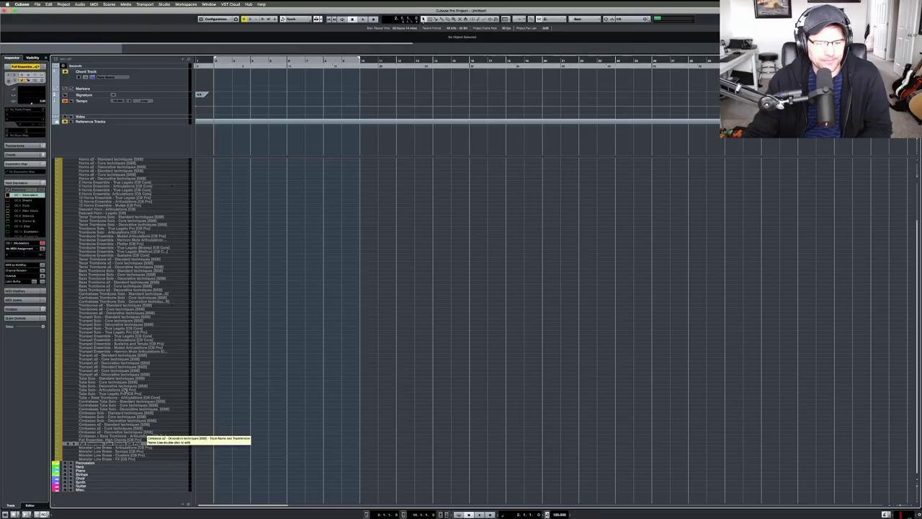
scroll(99, 221, "up", 5)
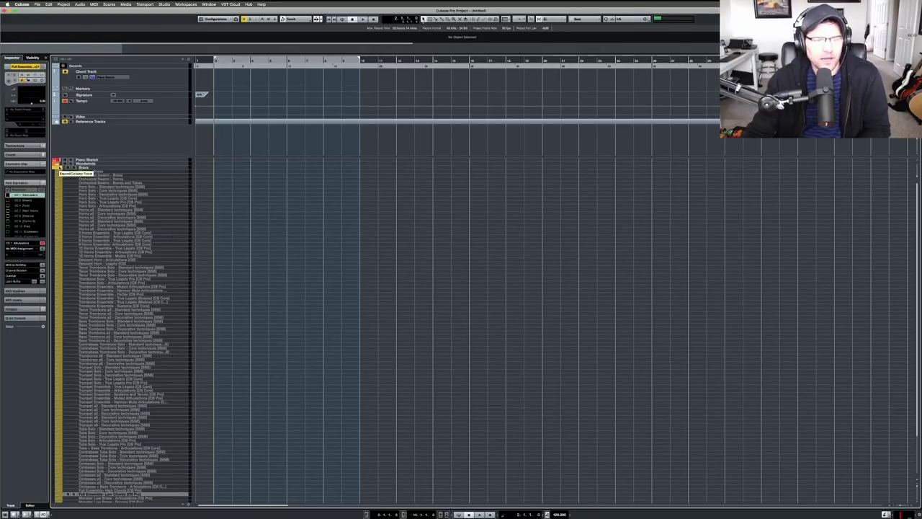
left_click(66, 167)
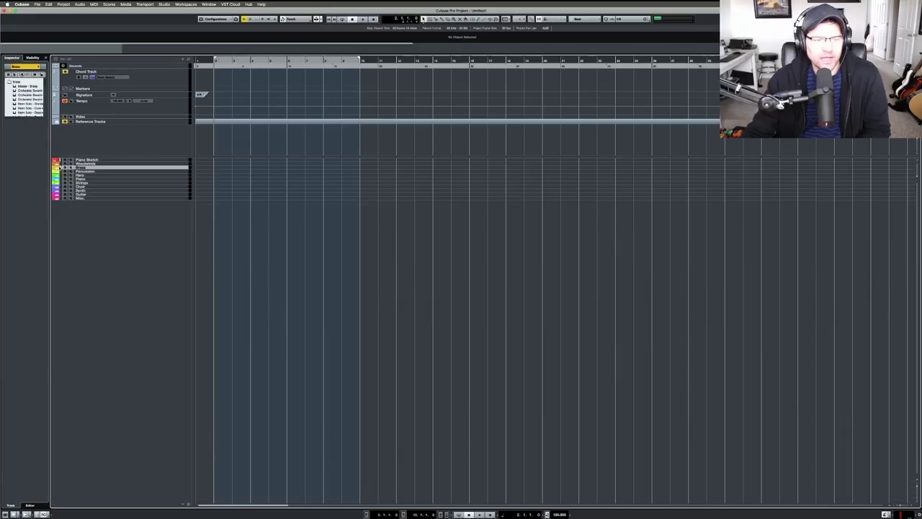
Expand the Percussion folder and examine its full list of tracks, from the bongos and snares down to the final drum kit track
left_click(73, 170)
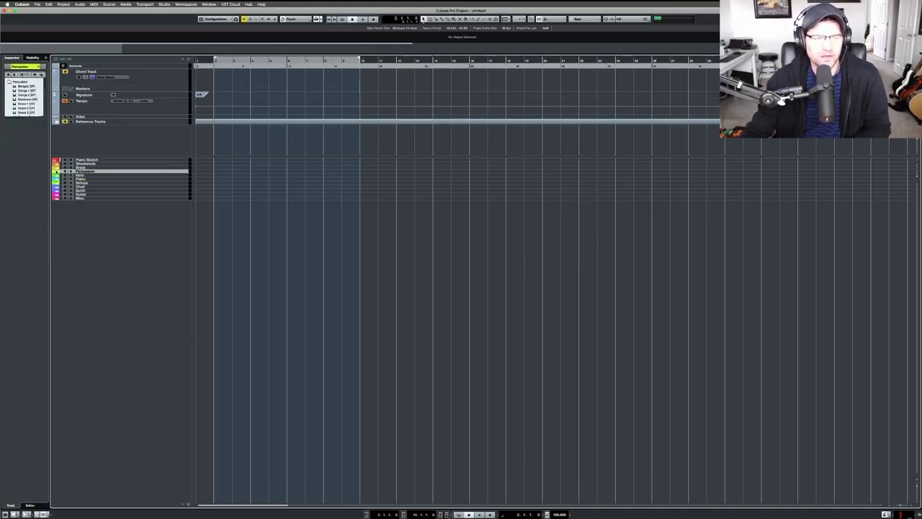
left_click(55, 170)
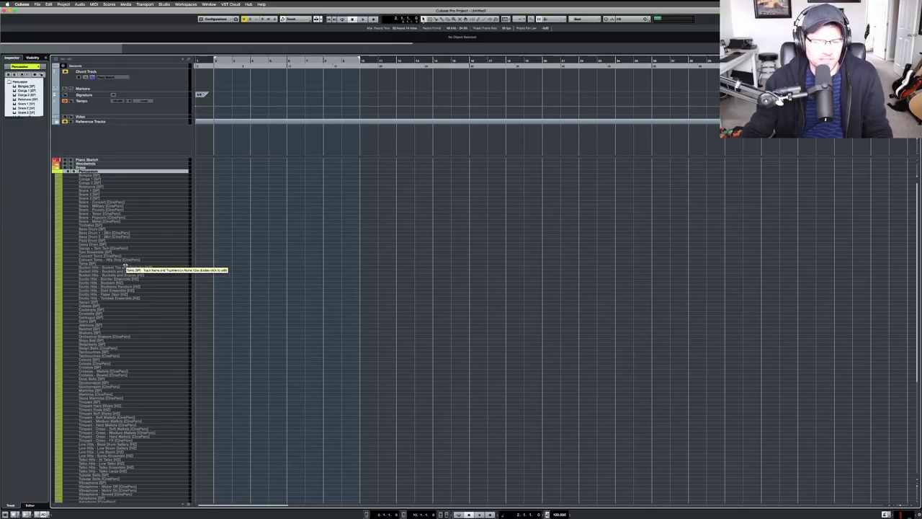
scroll(125, 266, "down", 5)
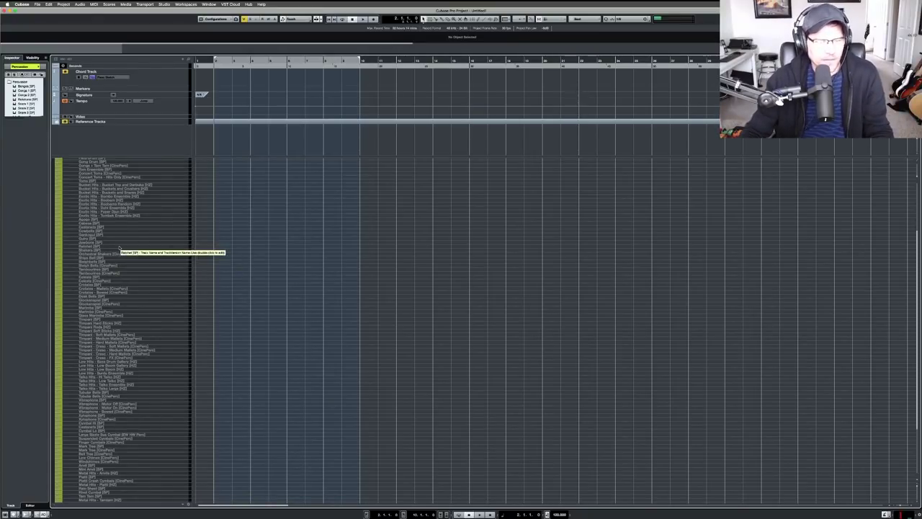
scroll(125, 266, "up", 5)
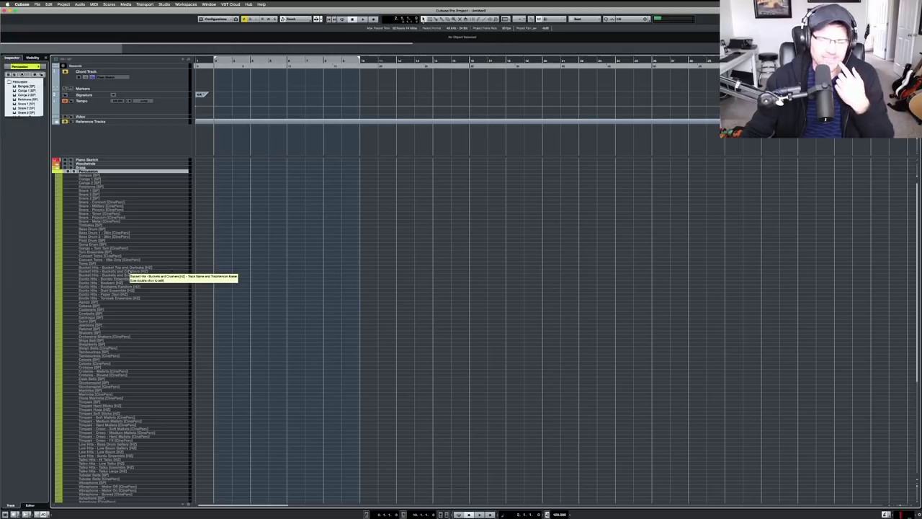
scroll(128, 272, "down", 5)
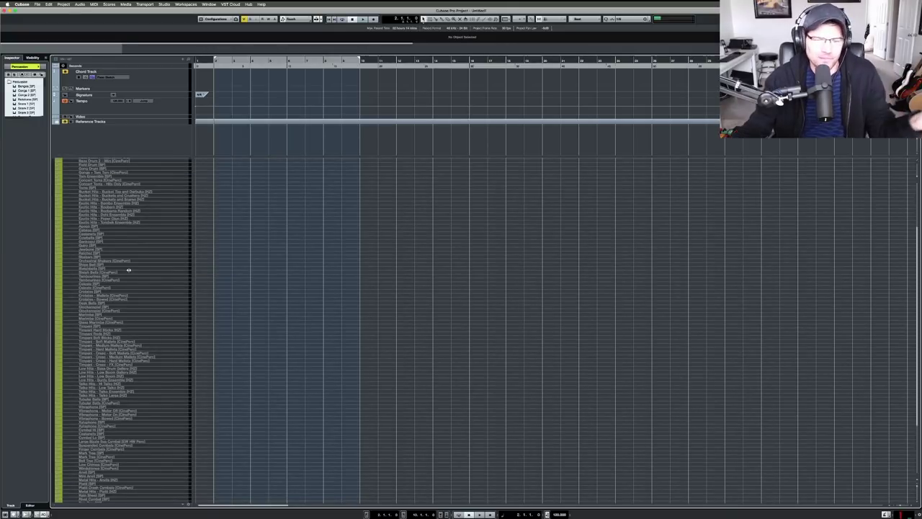
scroll(128, 271, "up", 5)
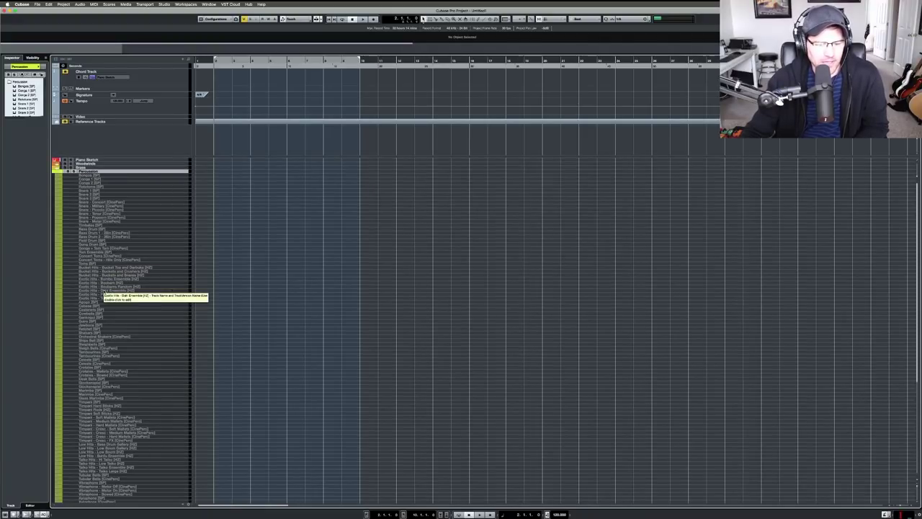
scroll(130, 279, "down", 10)
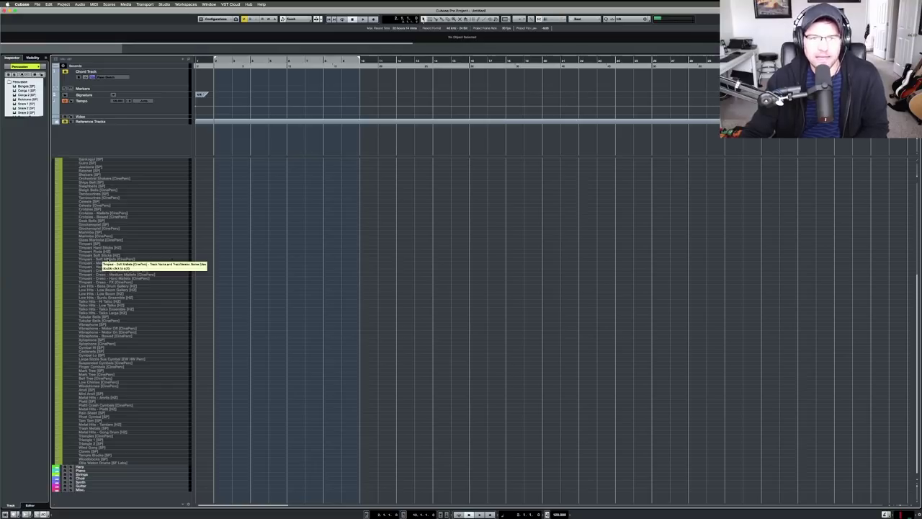
scroll(104, 260, "up", 5)
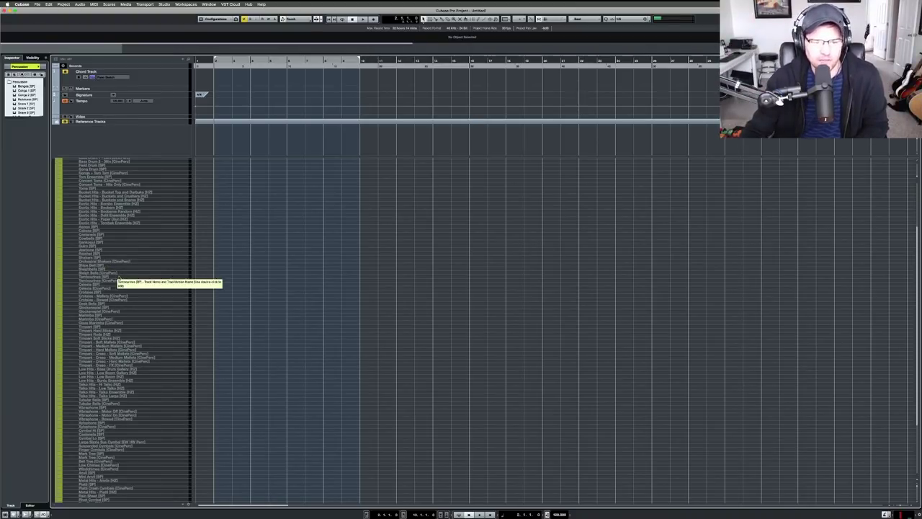
scroll(118, 277, "down", 5)
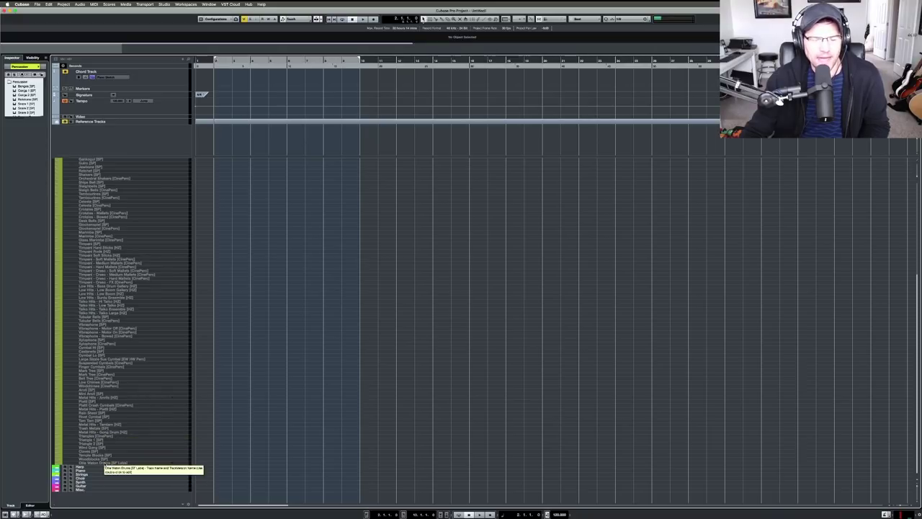
Enable the SF Labs drums track at the end of the Percussion folder, and disable it again
left_click(106, 462)
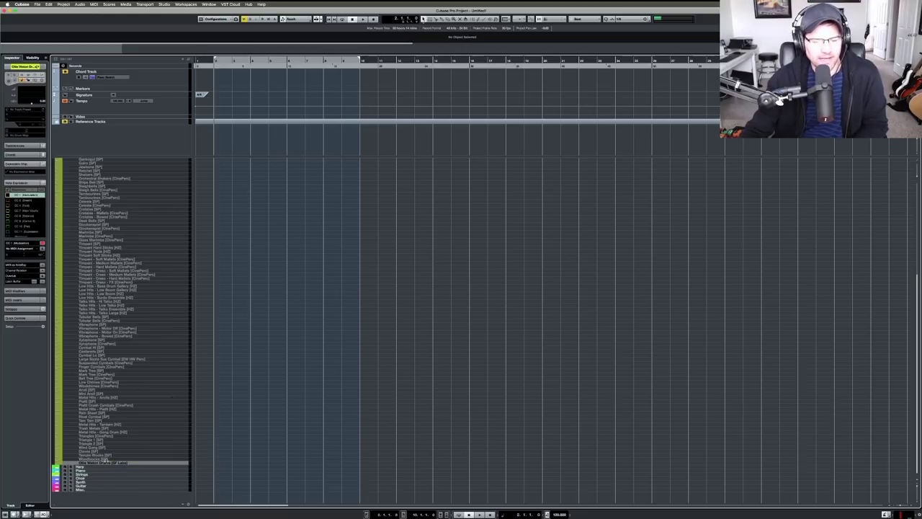
left_click(108, 462)
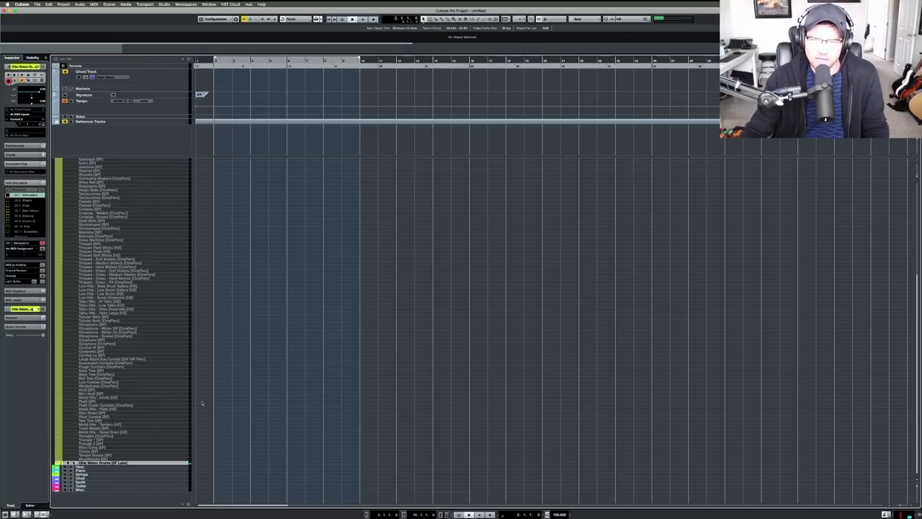
left_click(202, 403)
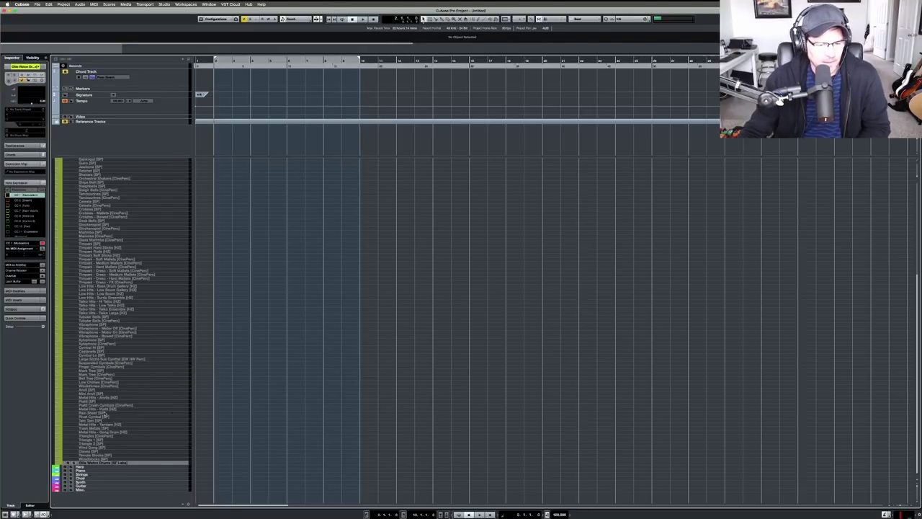
Look through the Percussion folder's track list once more and collapse the folder
scroll(111, 396, "up", 5)
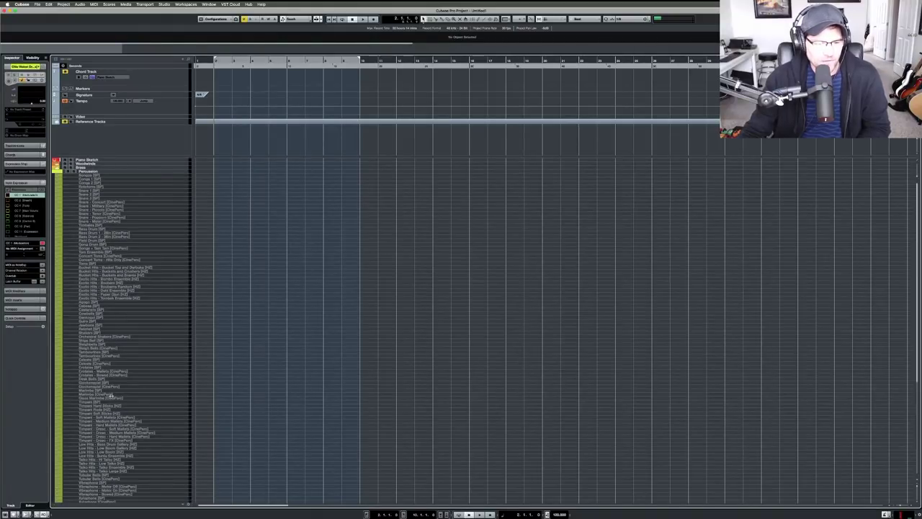
scroll(111, 394, "down", 5)
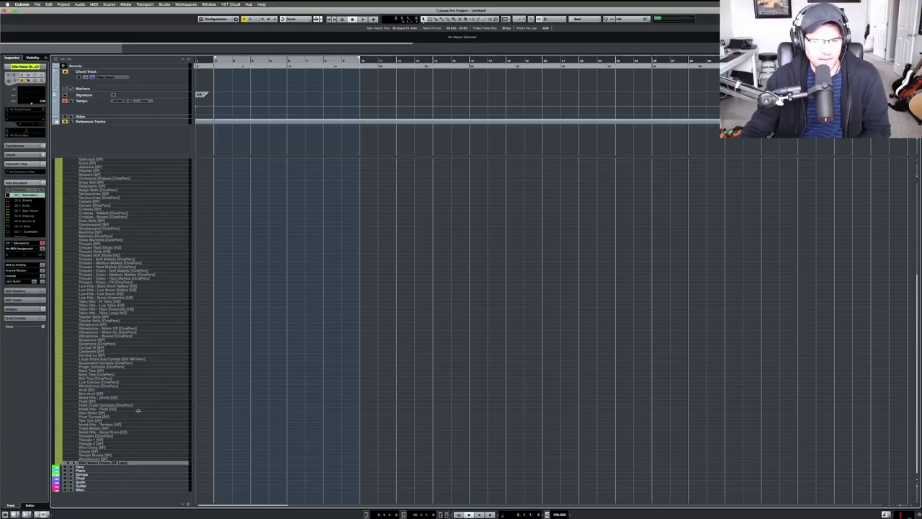
scroll(138, 410, "up", 5)
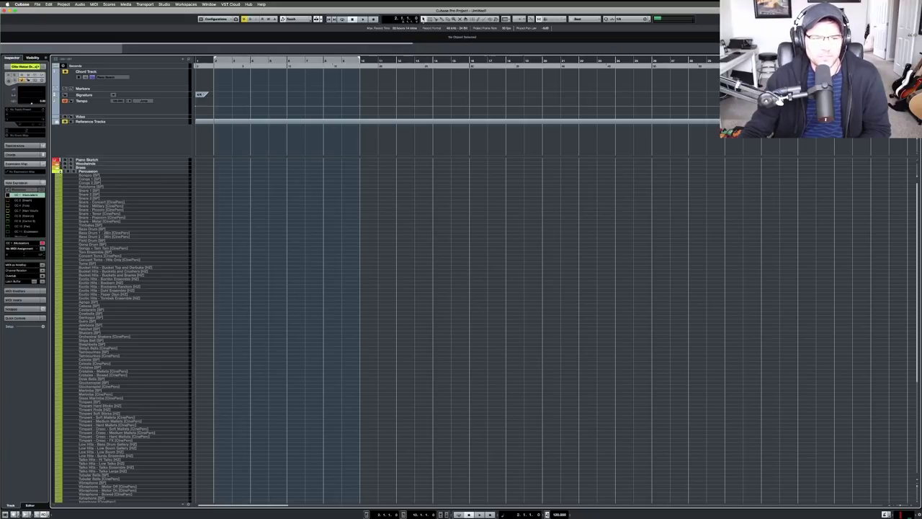
left_click(64, 171)
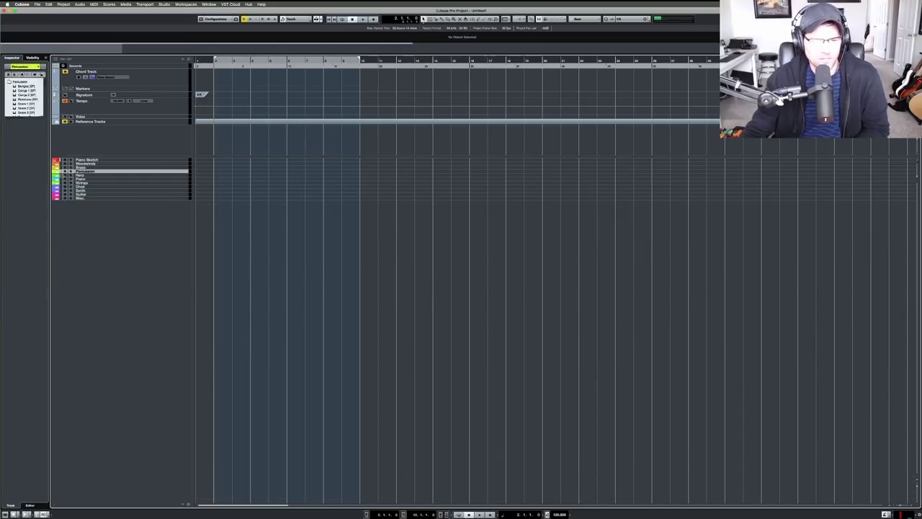
Expand the Harp folder, show Normale [SF] by enabling it and viewing its Kontakt instrument, and collapse the folder with the track disabled
left_click(64, 175)
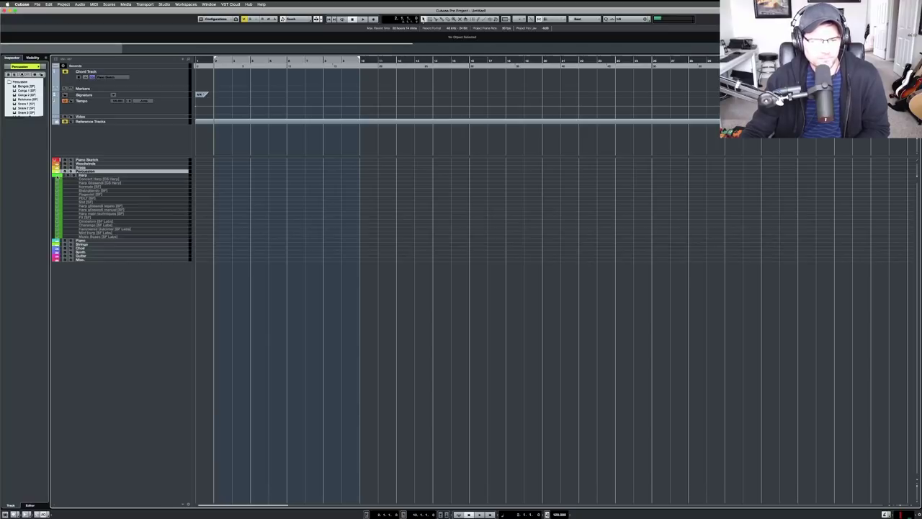
left_click(88, 175)
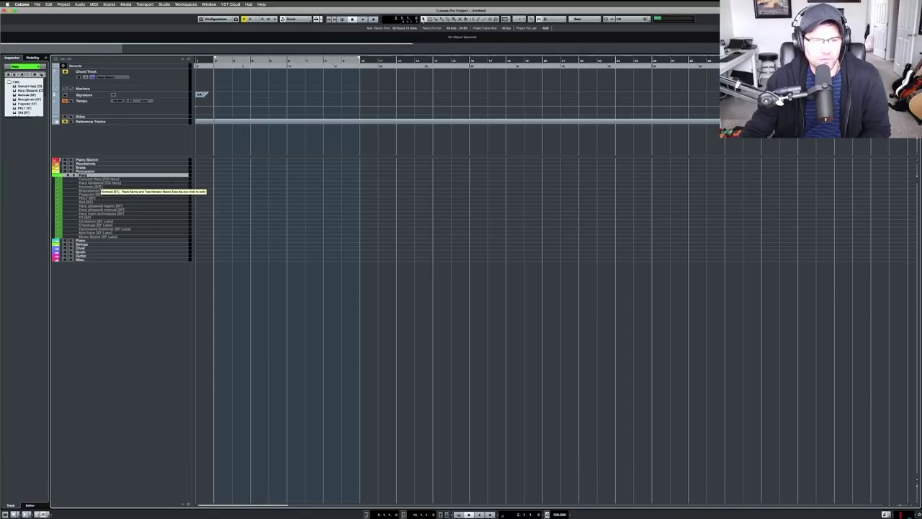
left_click(96, 188)
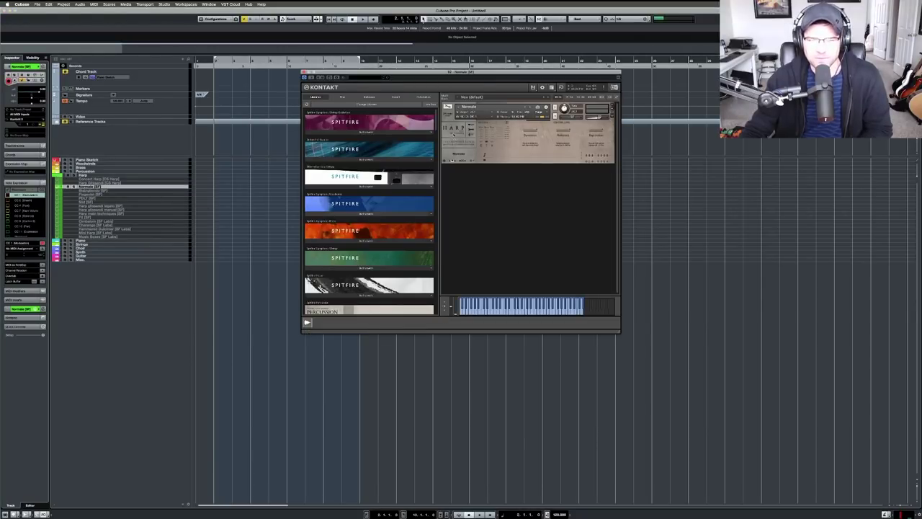
left_click_drag(456, 72, 407, 80)
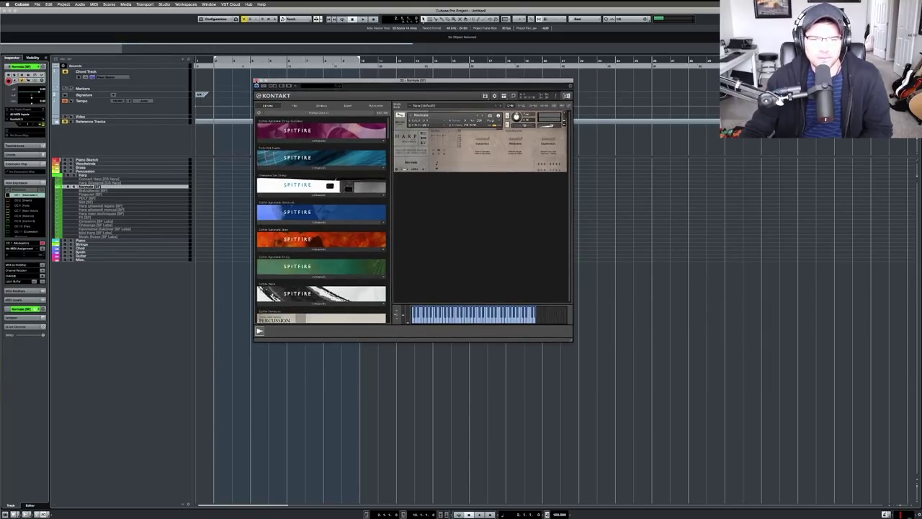
left_click(569, 82)
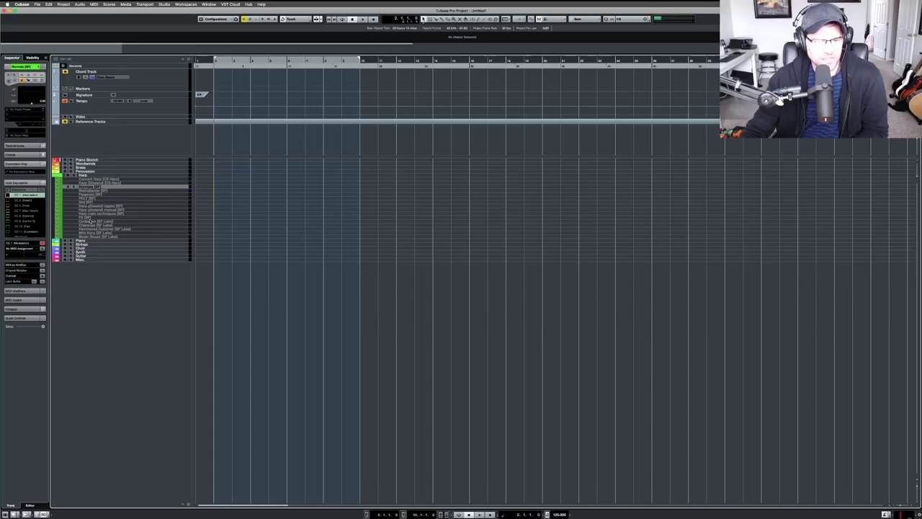
left_click(89, 222)
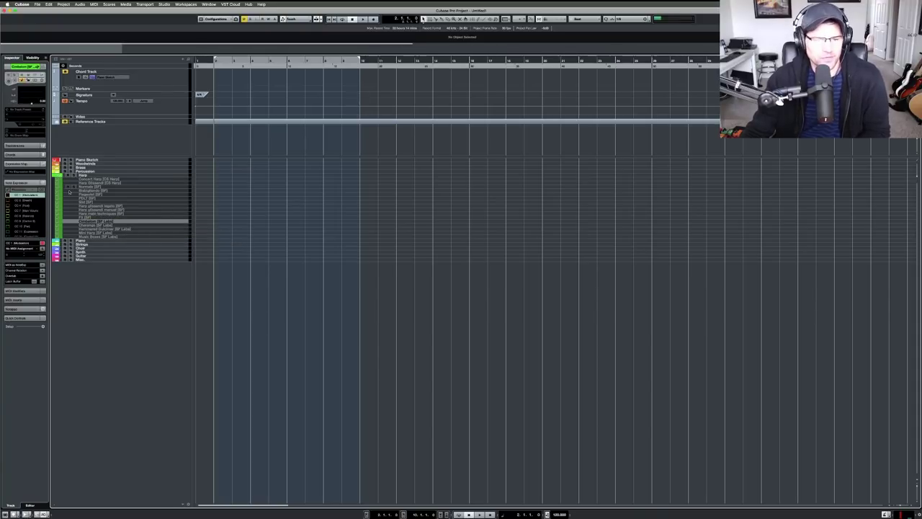
left_click(58, 176)
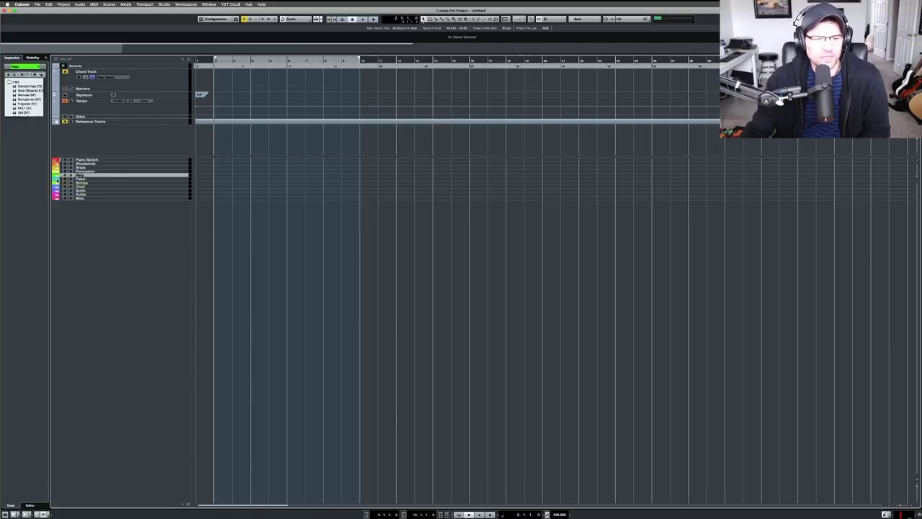
Expand the Piano folder and enable its first track and Spitfire Felt Piano in turn to view their Kontakt instruments
left_click(57, 180)
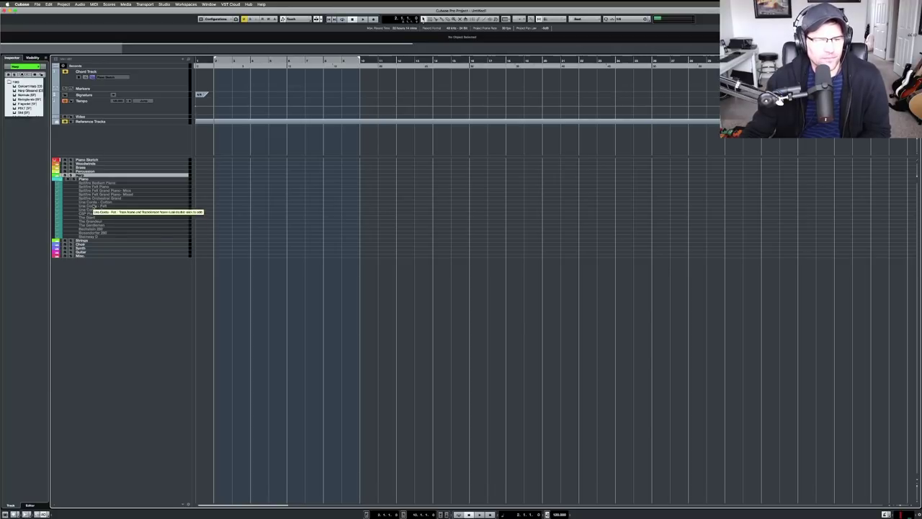
left_click(87, 184)
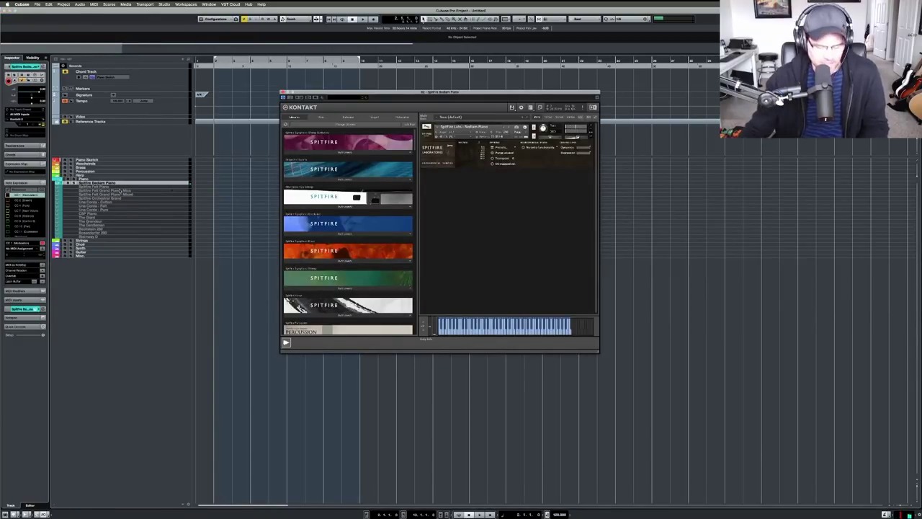
key("super+w")
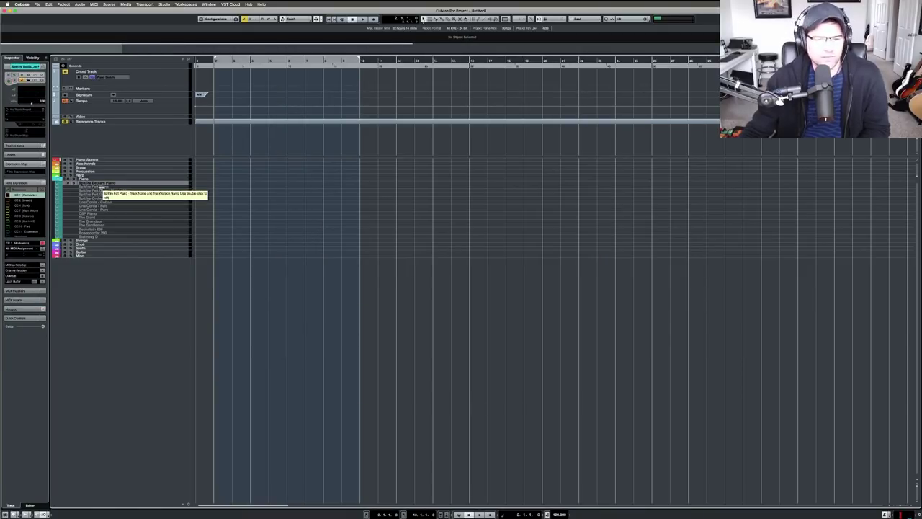
left_click(101, 187)
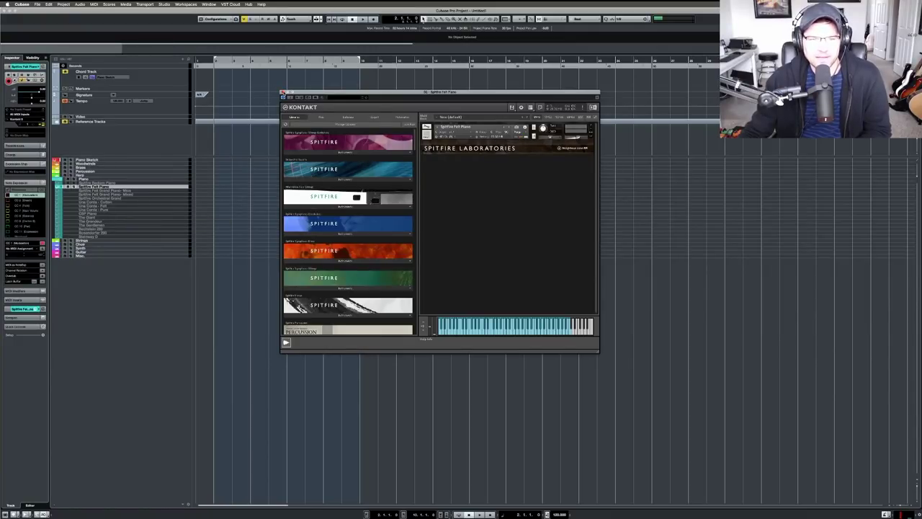
key("super+w")
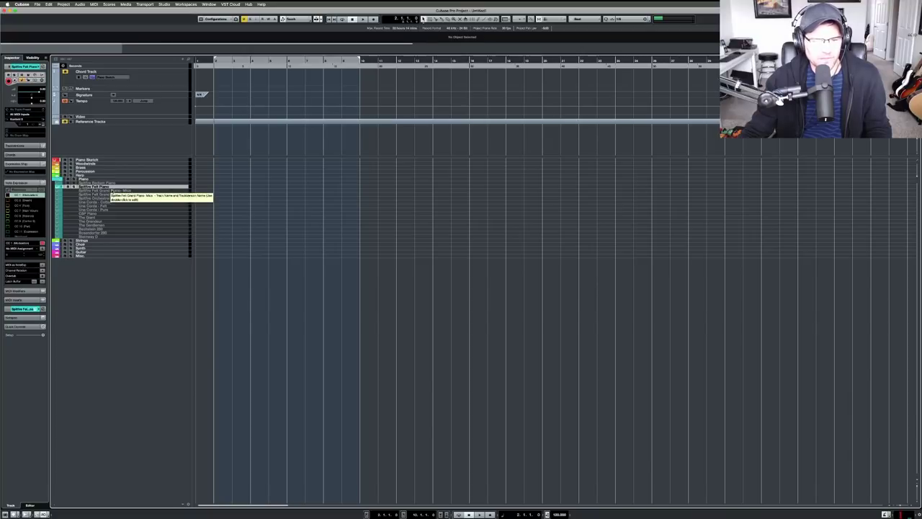
Enable Spitfire Felt Grand Piano - Mics and compare its Kontakt instrument with the one on the Piano Sketch track
left_click(108, 190)
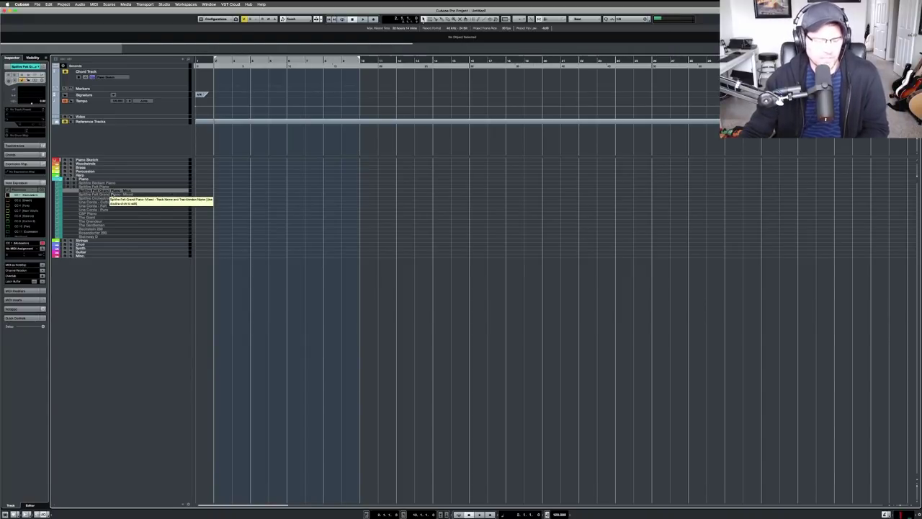
left_click(112, 195)
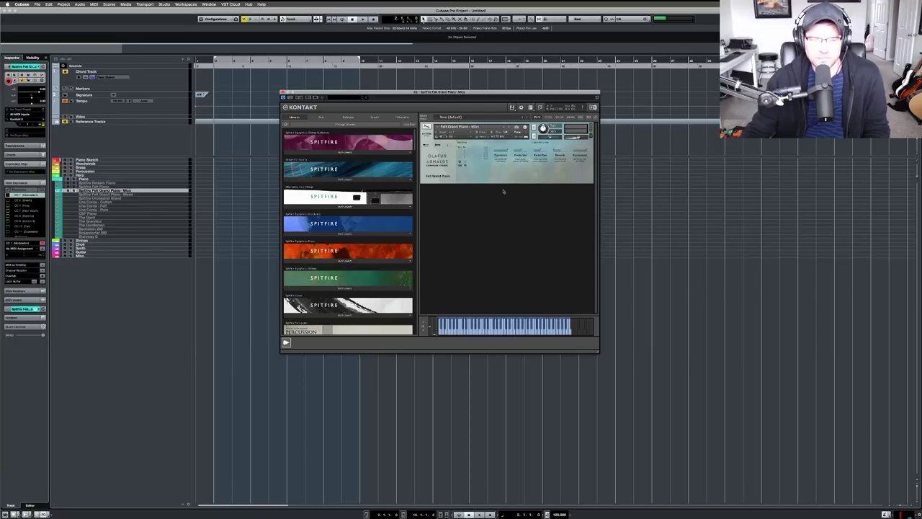
key("super+w")
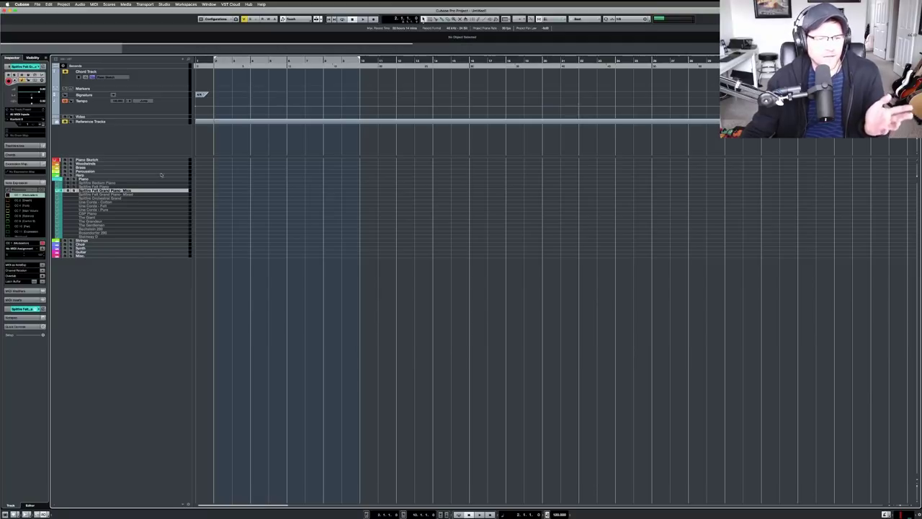
left_click(108, 160)
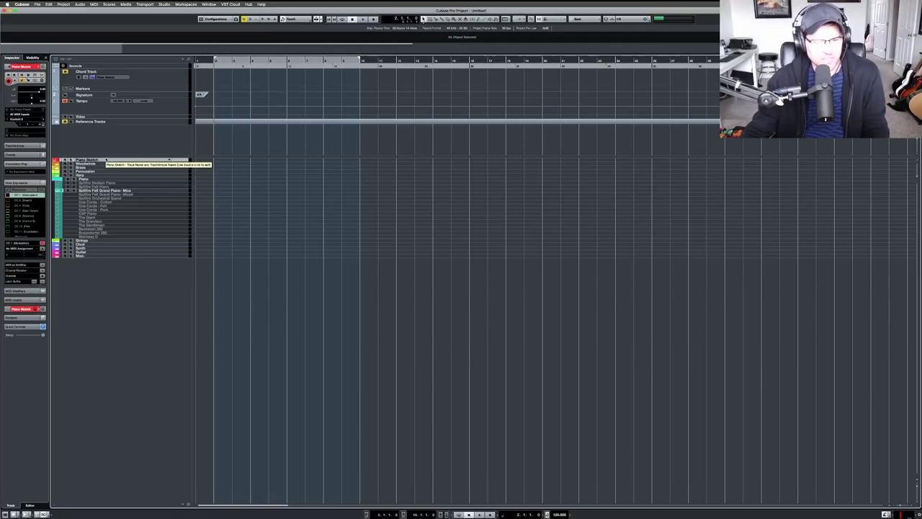
key("super+e")
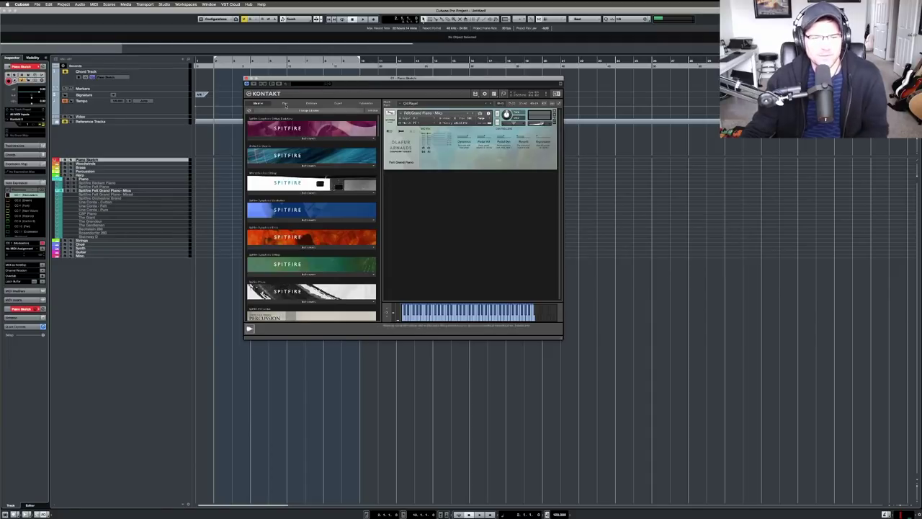
key("super+e")
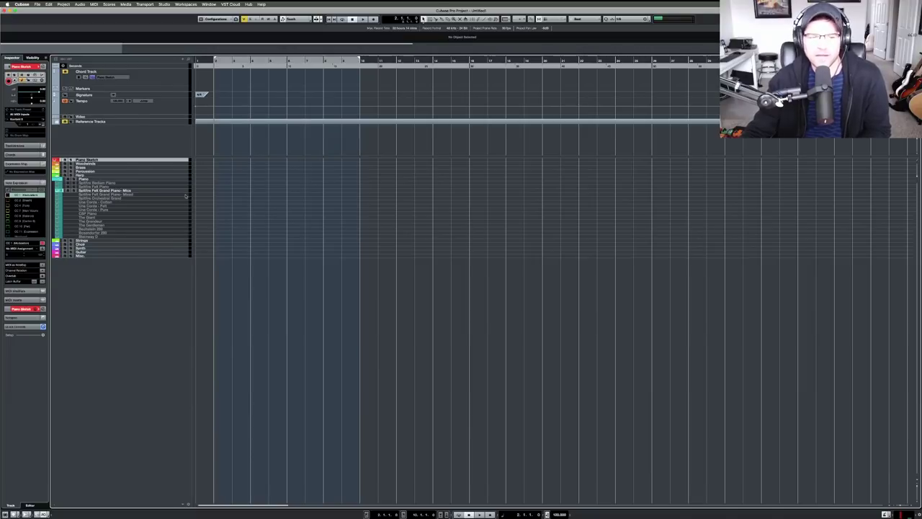
Disable Spitfire Felt Grand Piano - Mics and view the instruments of Spitfire Felt Grand Piano - Mixed and Spitfire Orchestral Grand in turn
left_click(115, 191)
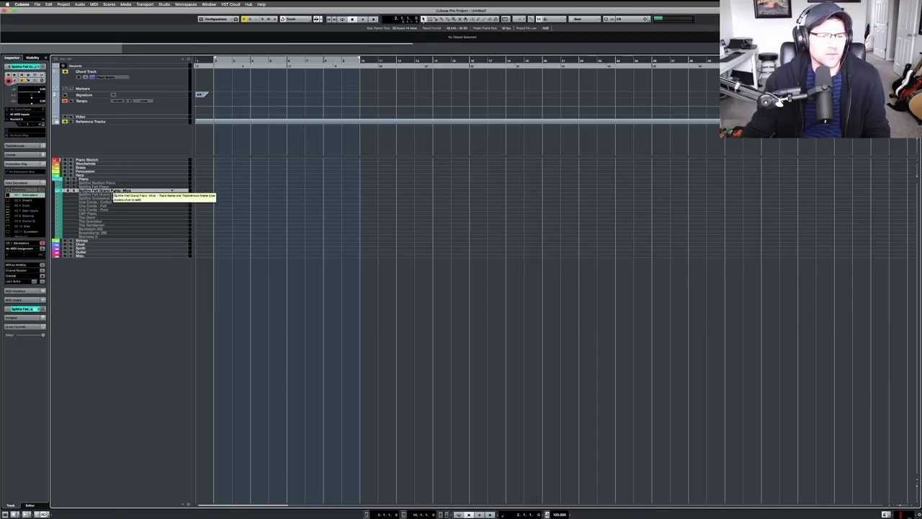
left_click(110, 195)
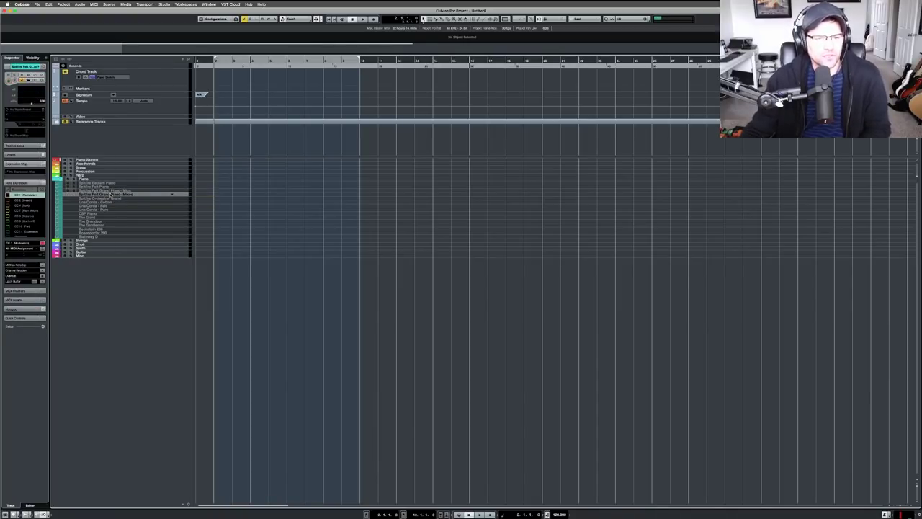
key("Return")
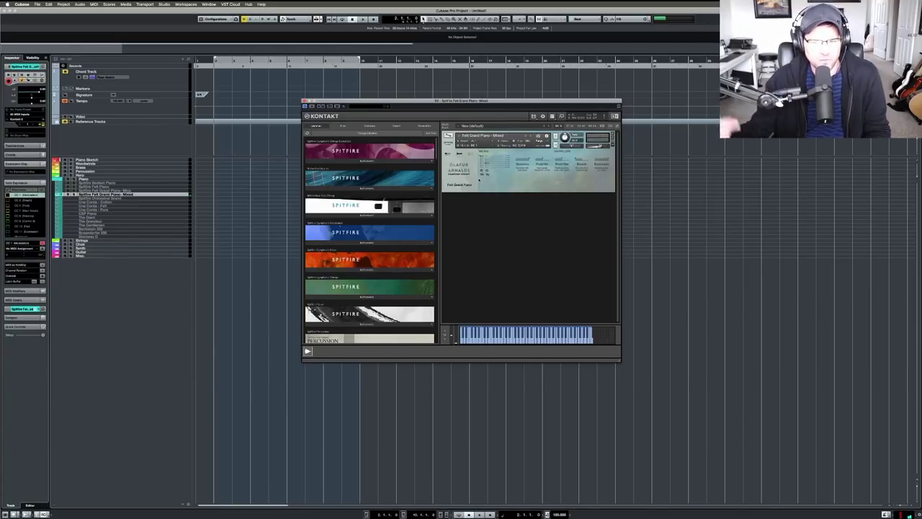
key("super+w")
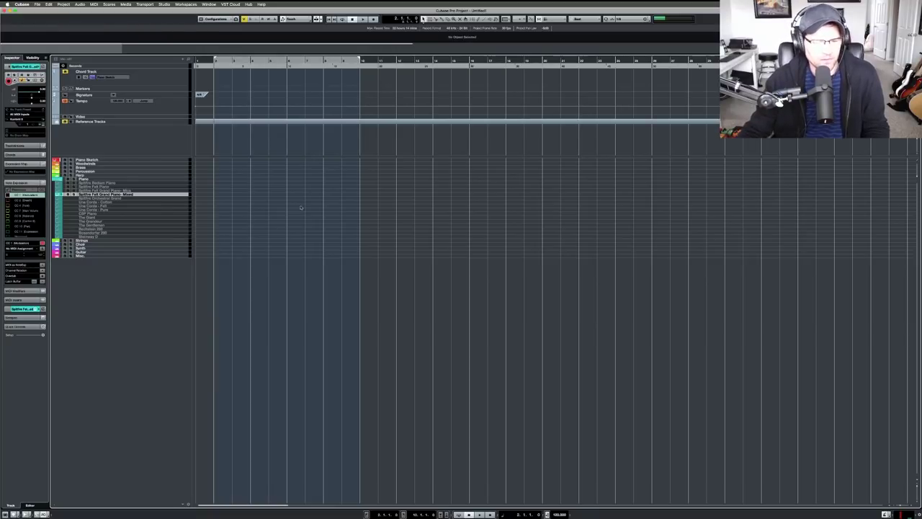
left_click(125, 198)
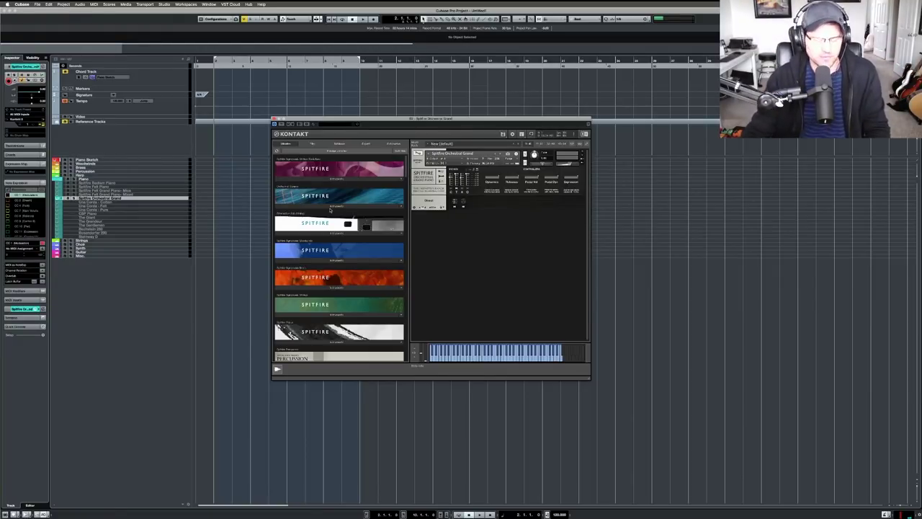
key("super+w")
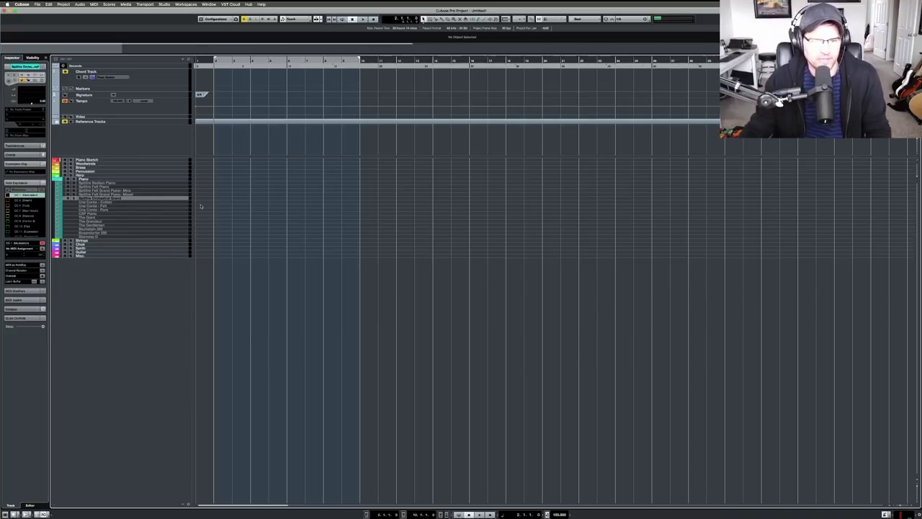
Enable Una Corda - Felt in the Piano folder to view its Kontakt instrument, and disable it again
left_click(109, 203)
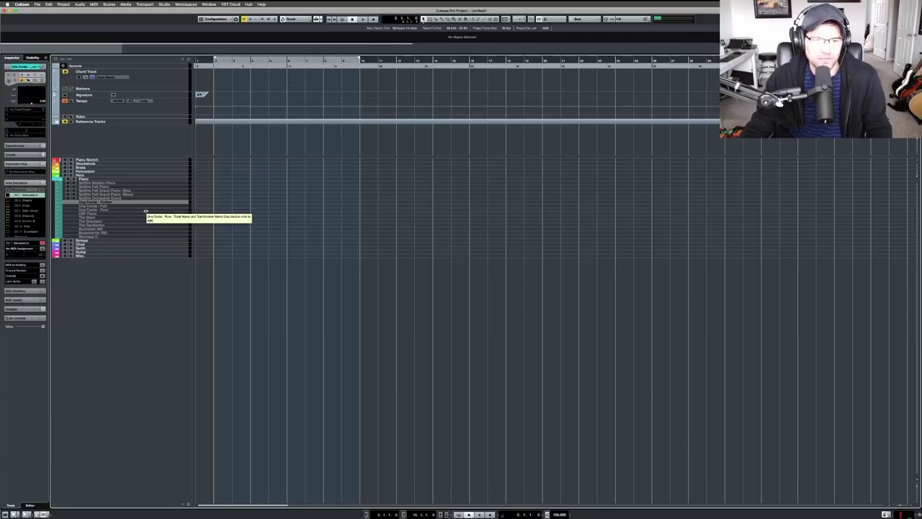
left_click(124, 207)
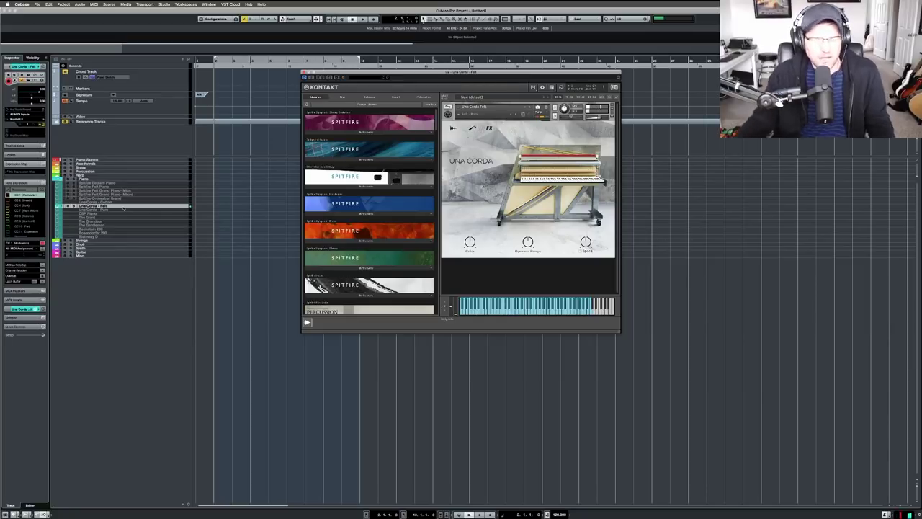
key("super+w")
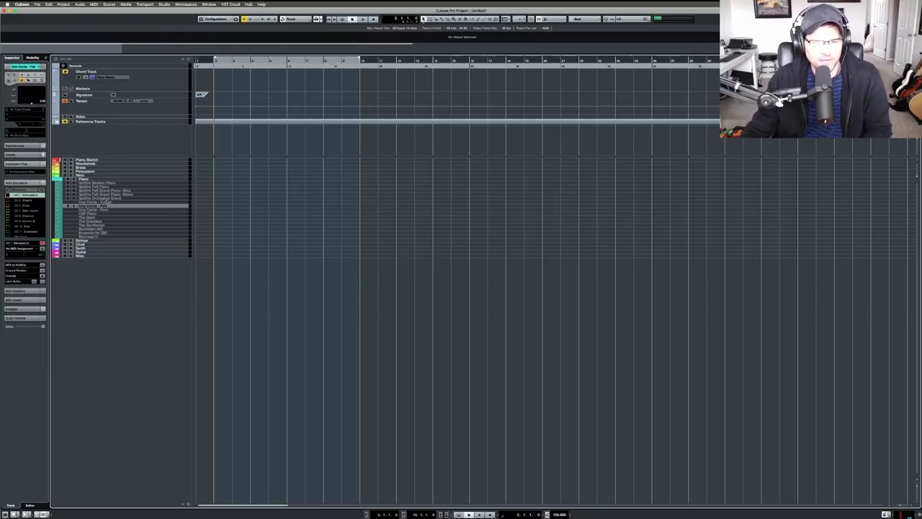
Enable Una Corda - Cotton to view its Kontakt instrument, and switch over to Una Corda - Pure, leaving Cotton disabled
left_click(116, 202)
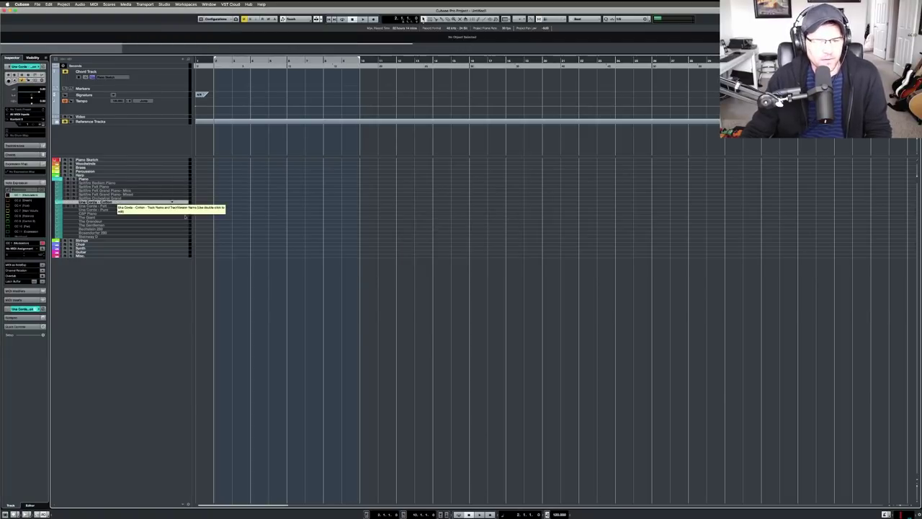
key("Return")
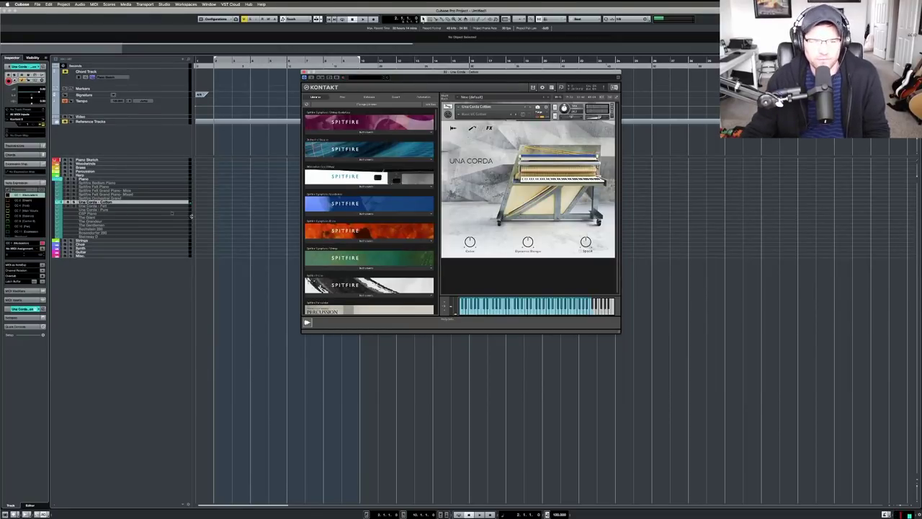
key("Return")
left_click(124, 212)
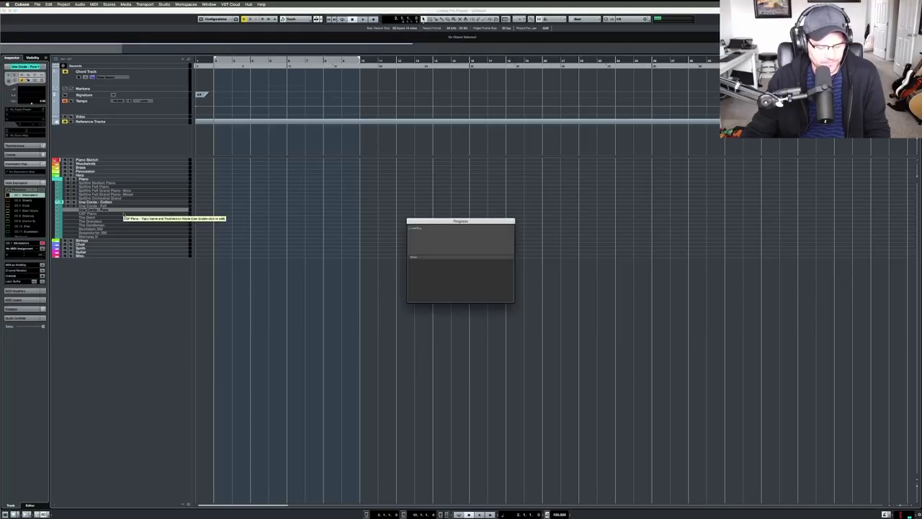
left_click(121, 206)
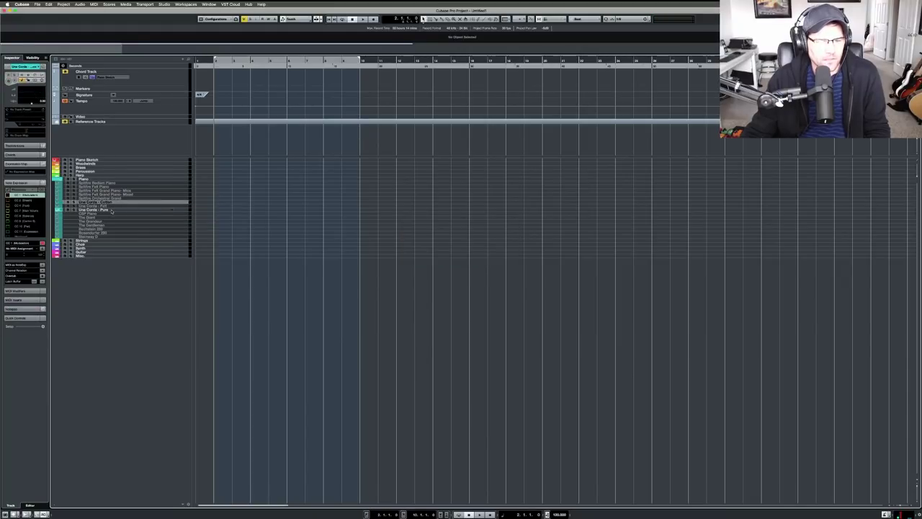
Enable Una Corda - Pure in the Piano folder to view its Kontakt instrument, and disable it again
left_click(113, 210)
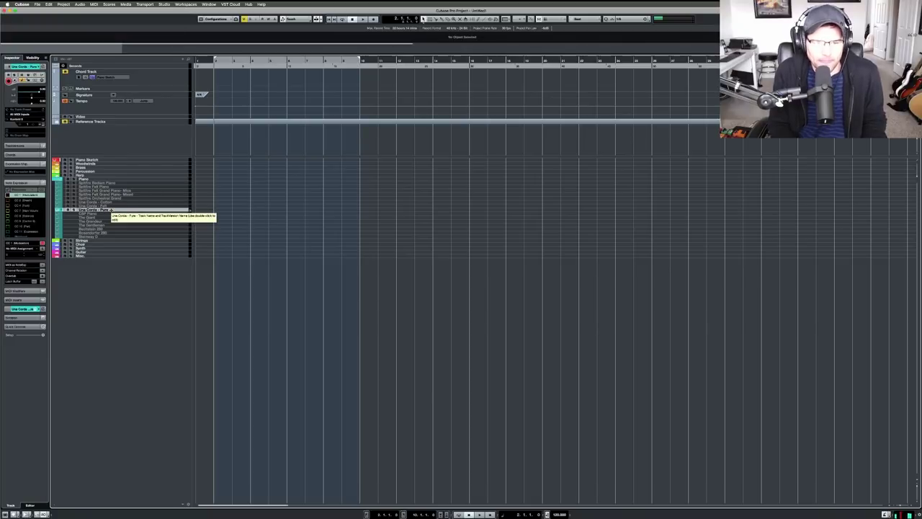
key("Return")
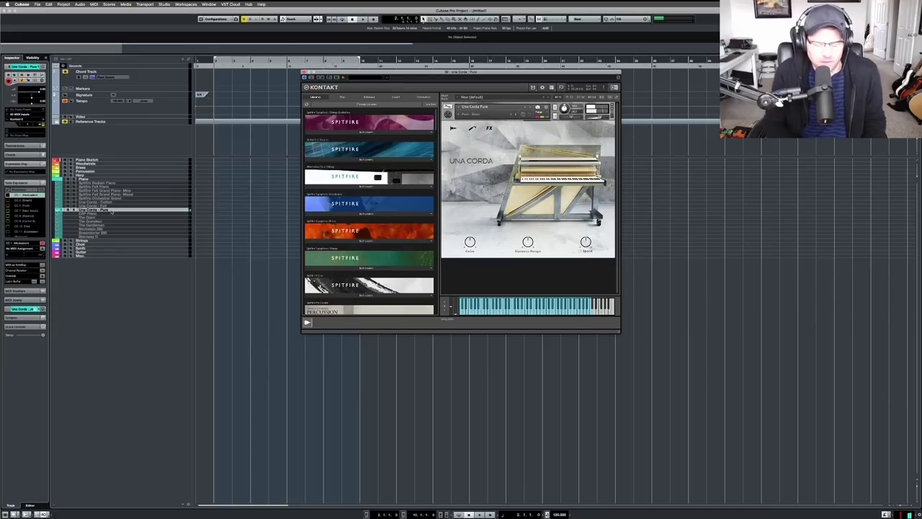
key("Return")
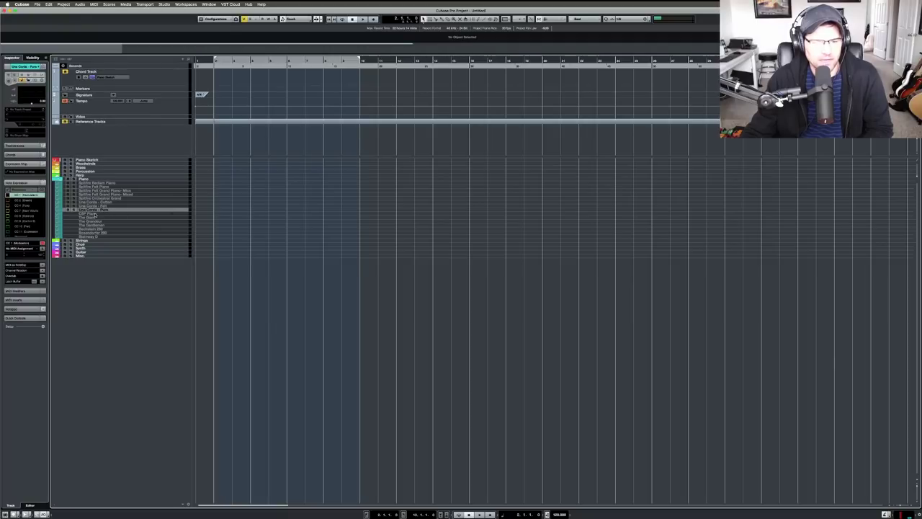
Go through the remaining disabled tracks of the Piano folder one by one, from CSP Piano and The Giant down to Steinway D
left_click(94, 213)
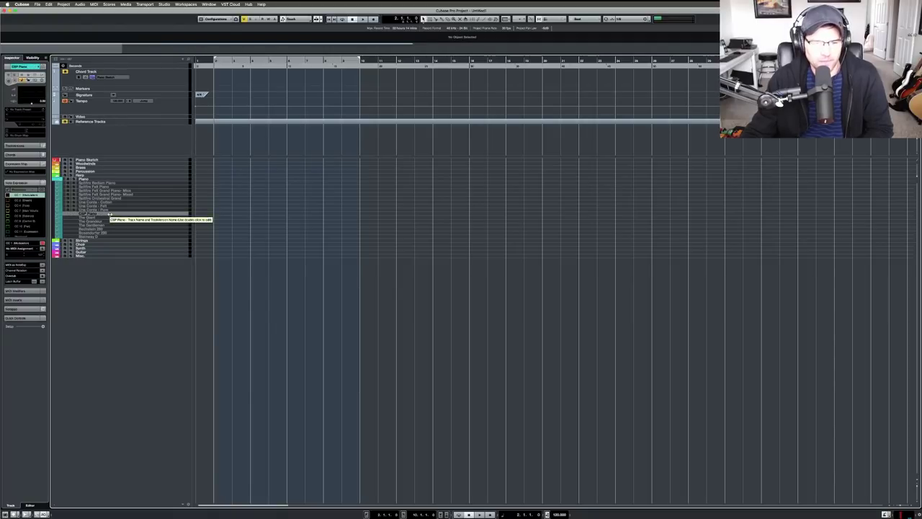
left_click(104, 218)
left_click(105, 221)
left_click(106, 226)
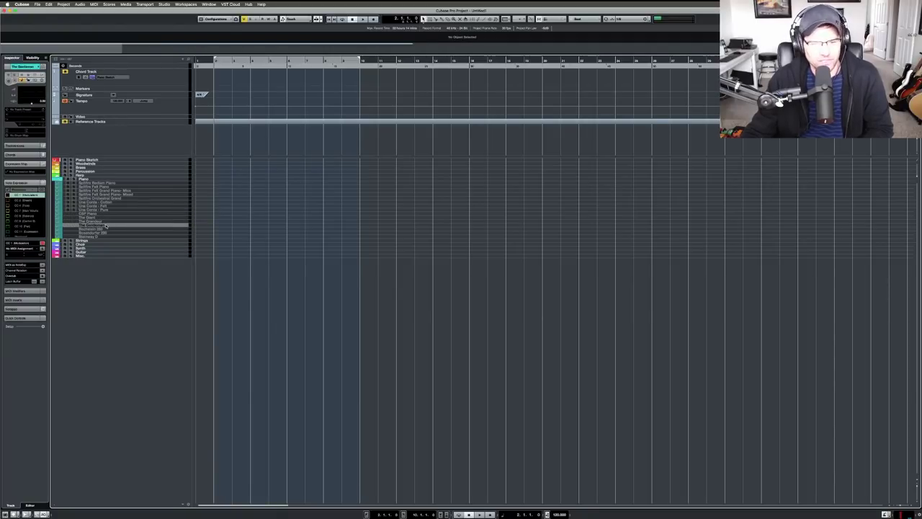
left_click(105, 229)
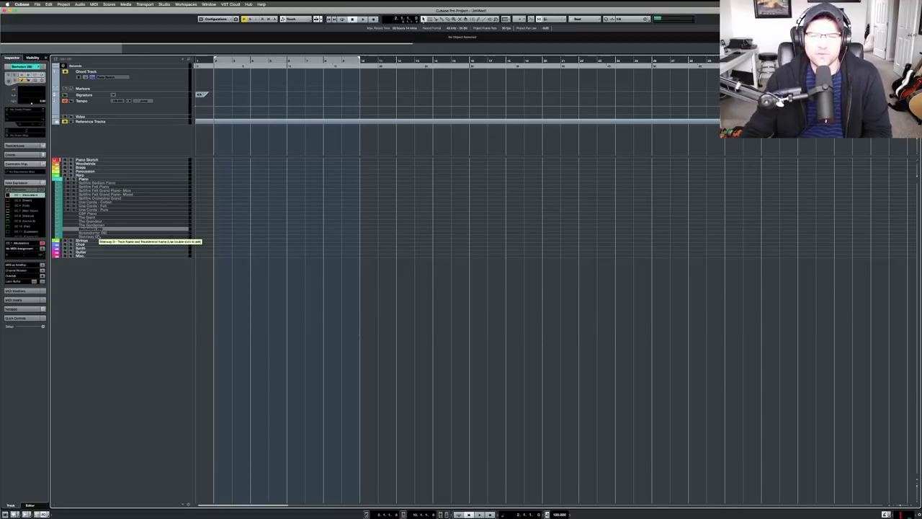
left_click(96, 233)
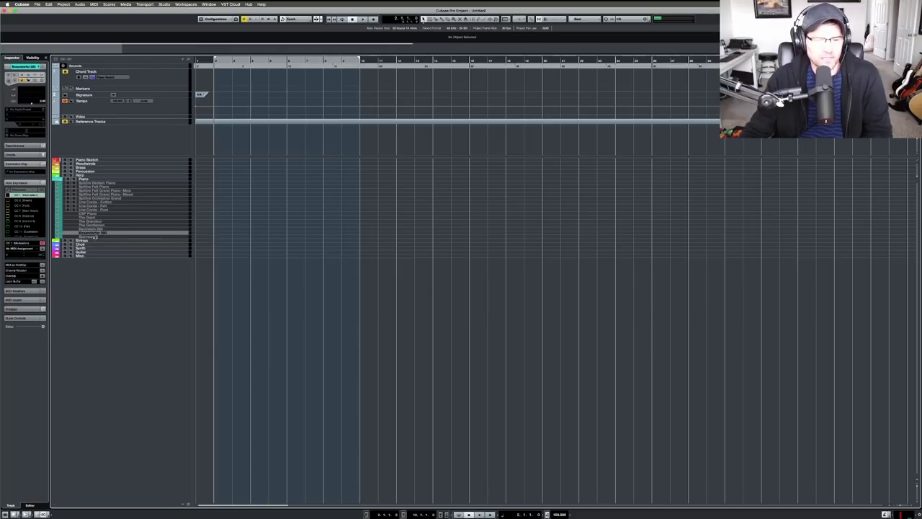
left_click(94, 236)
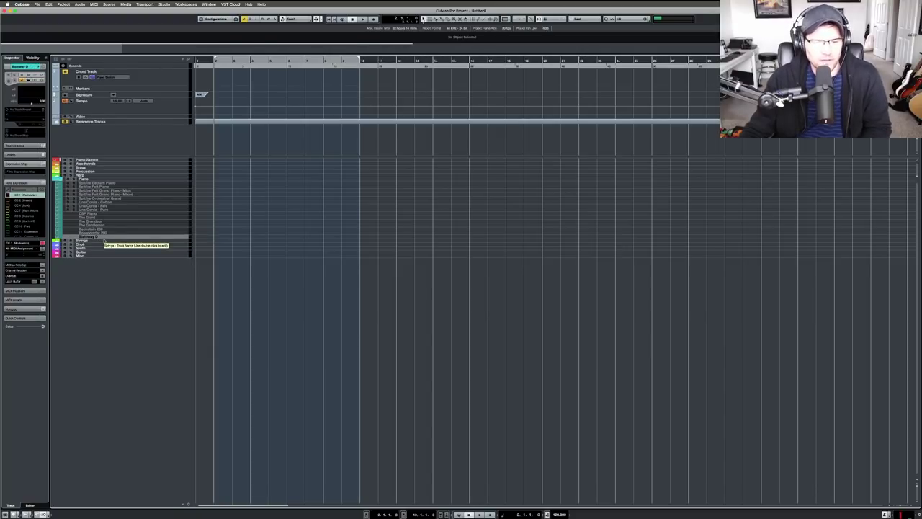
Enable and disable Steinway D, and do the same with the Bosendorfer 280 track above it
left_click(96, 236)
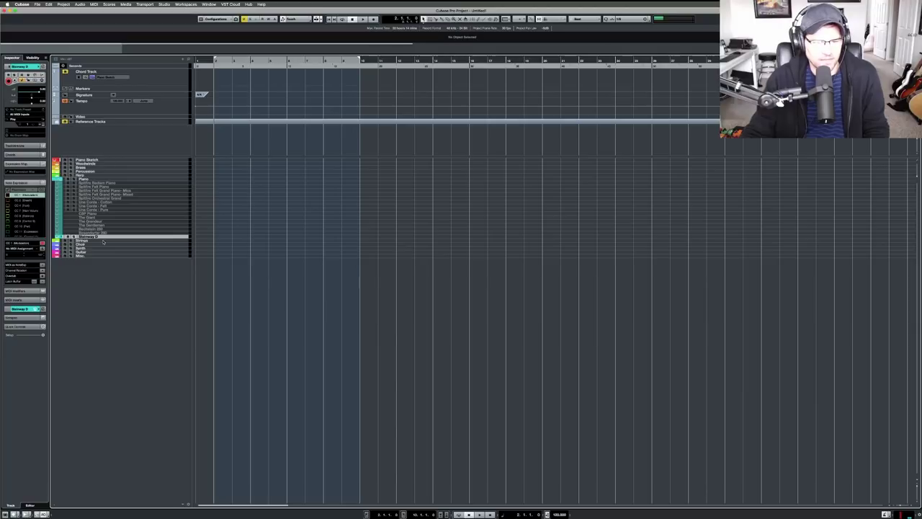
left_click(105, 237)
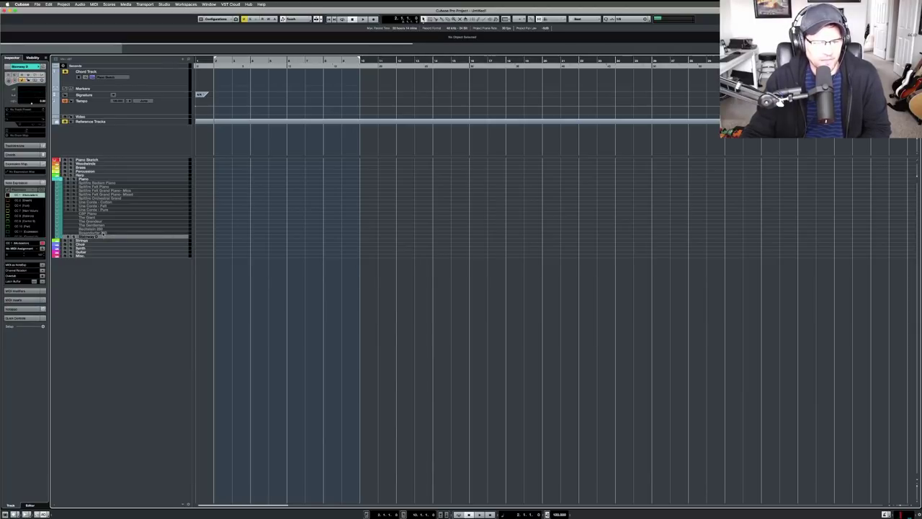
left_click(108, 233)
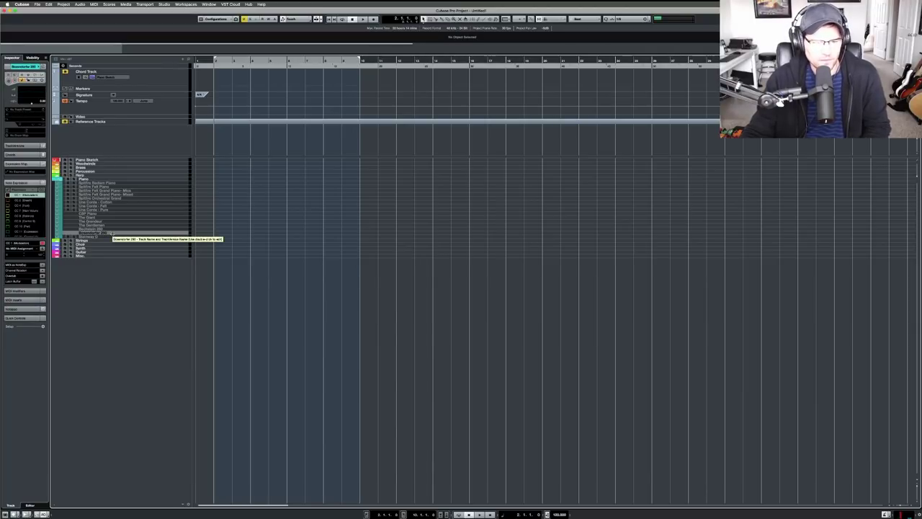
left_click(113, 234)
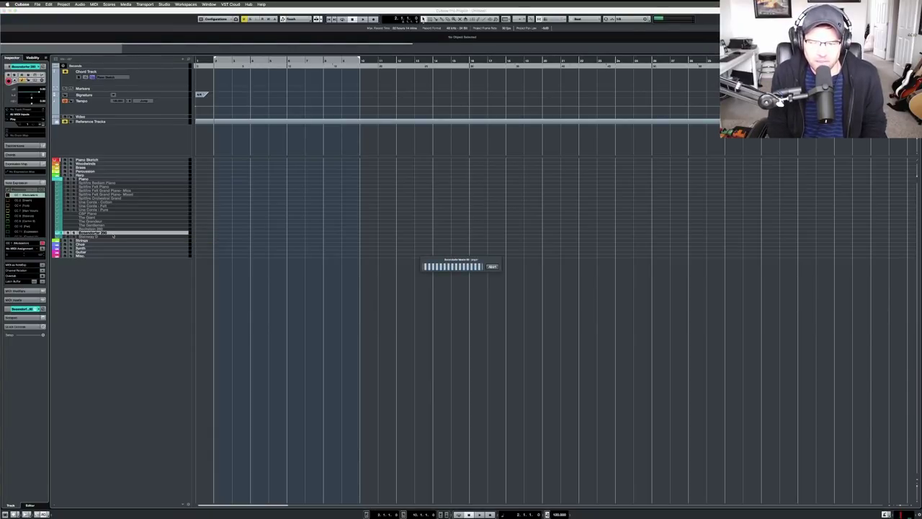
double_click(116, 234)
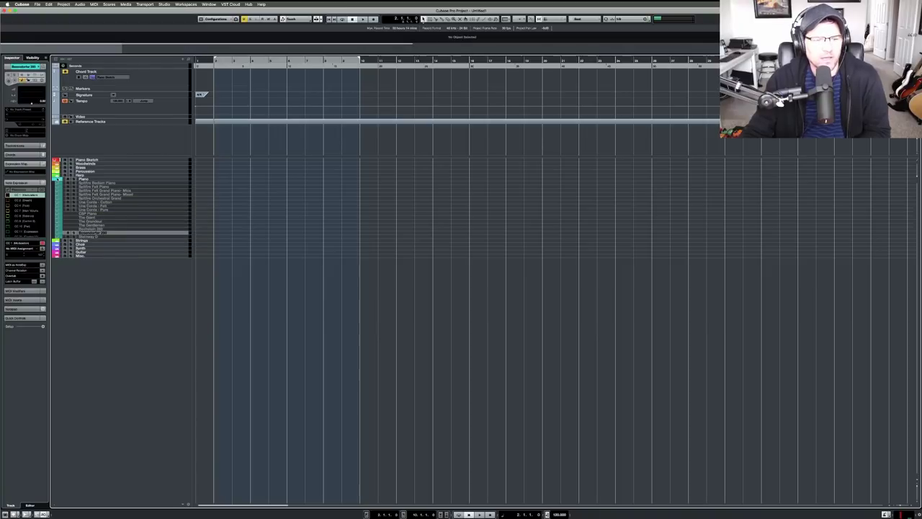
Collapse the Piano folder and expand the Strings folder to look over its list of tracks
left_click(60, 178)
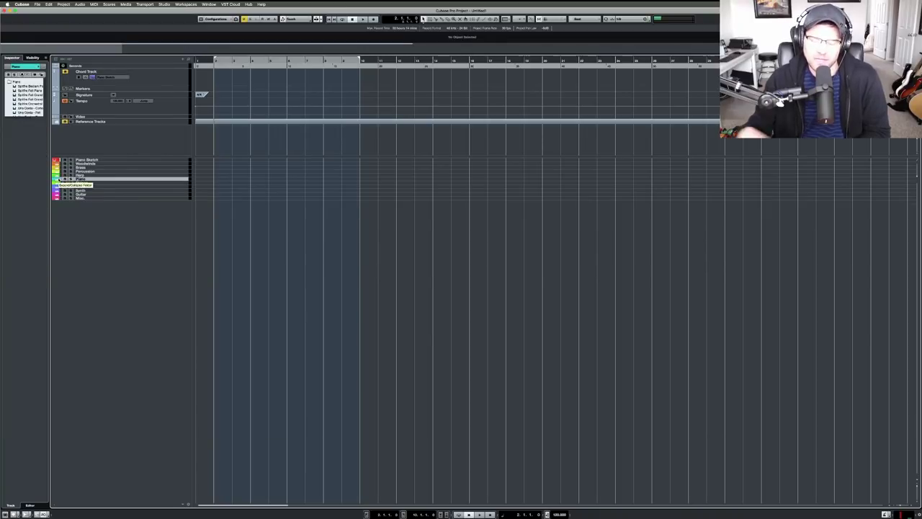
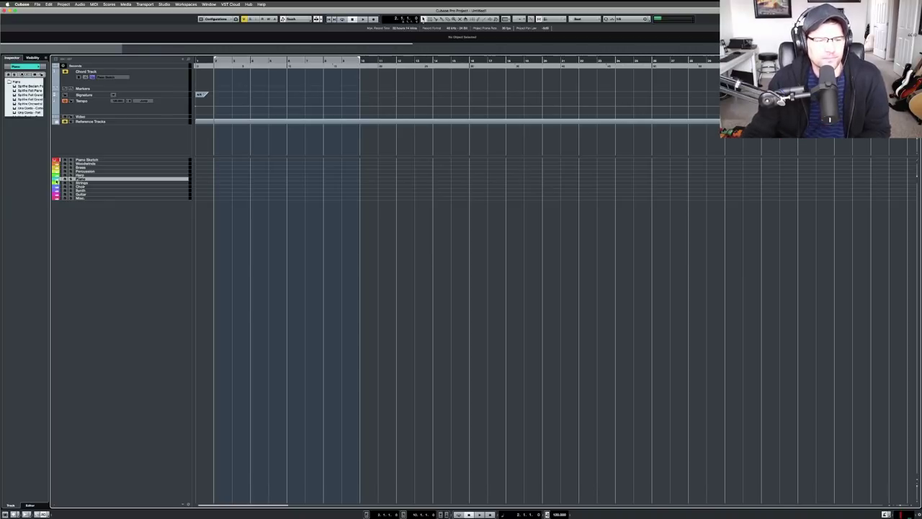
left_click(108, 182)
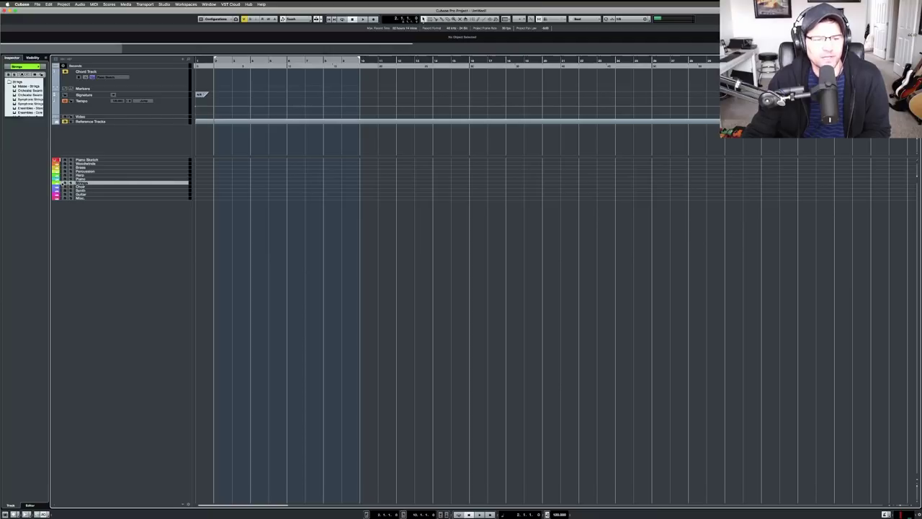
left_click(64, 183)
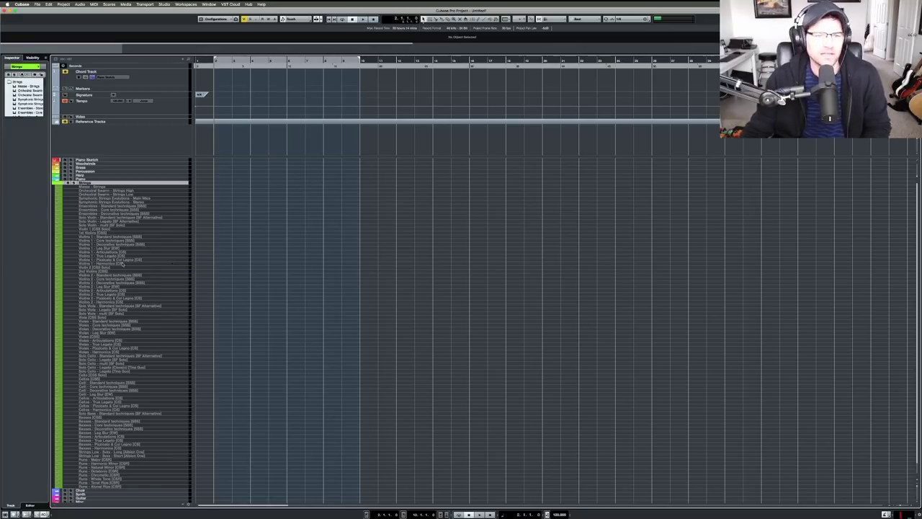
scroll(131, 270, "down", 1)
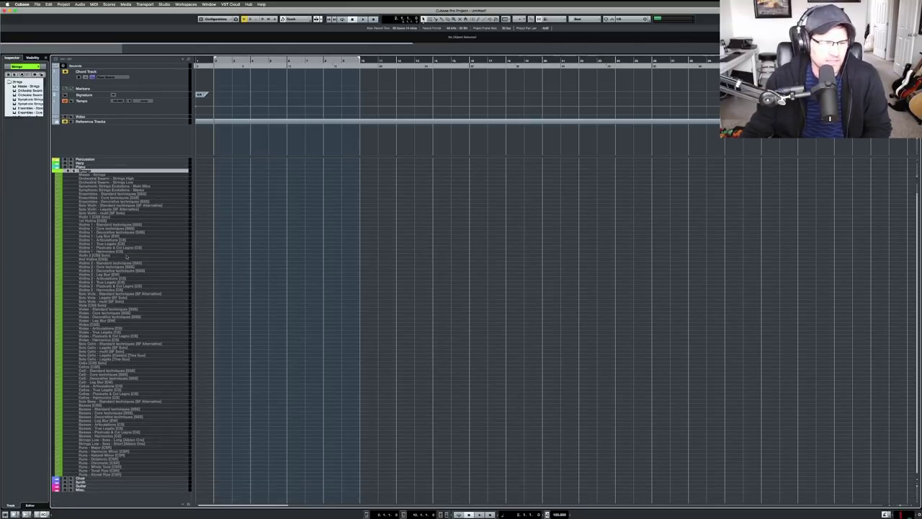
scroll(124, 252, "up", 1)
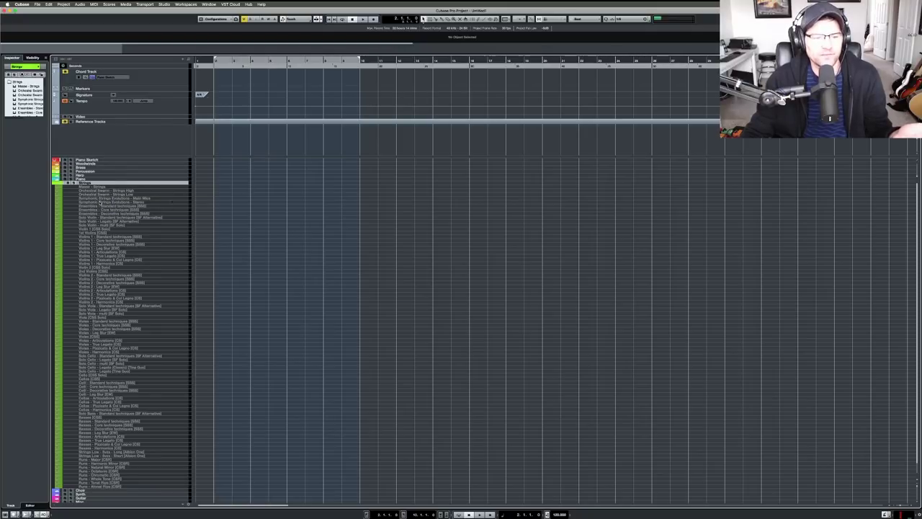
Enable Orchestral Swarm - Strings Low in the Strings folder to view its Kontakt instrument and articulations, and disable it again
left_click(105, 198)
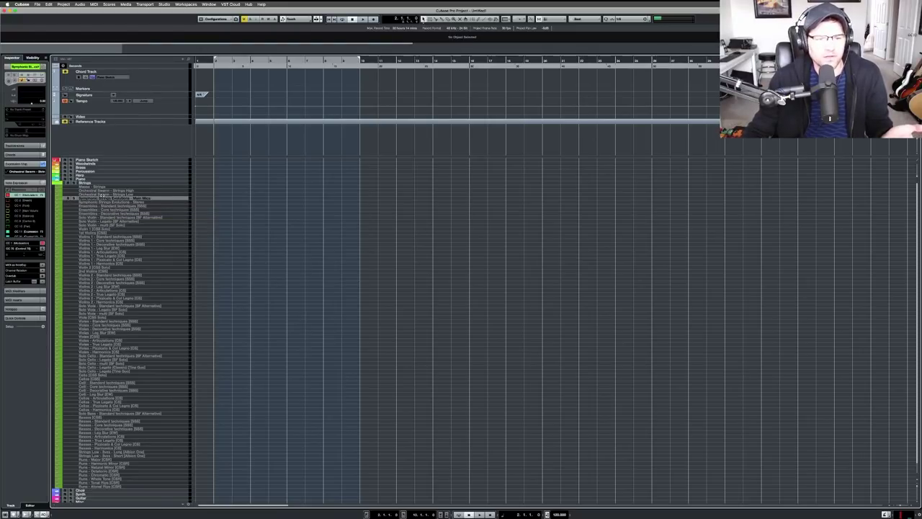
left_click(107, 193)
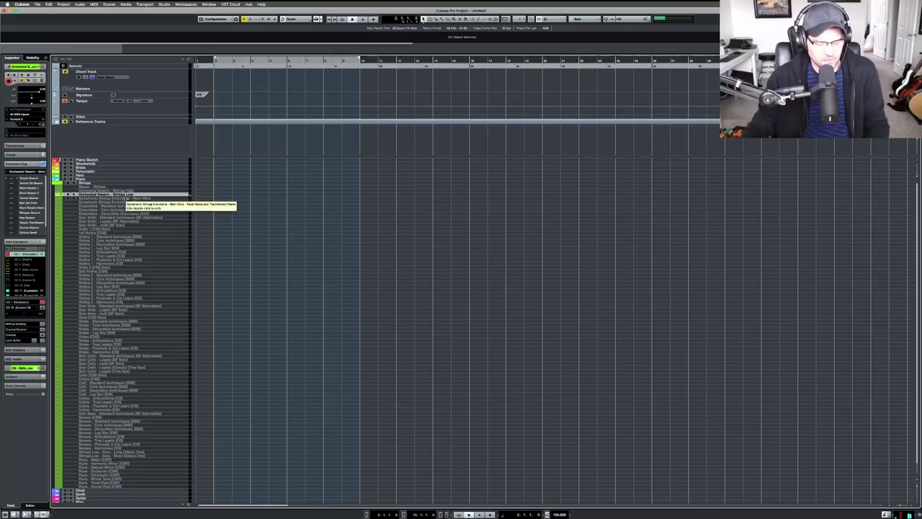
left_click(124, 201)
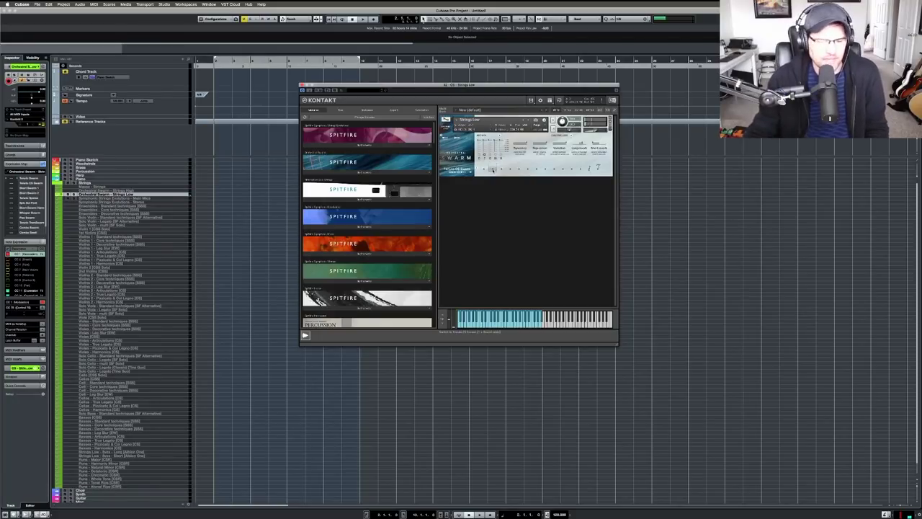
key("super+w")
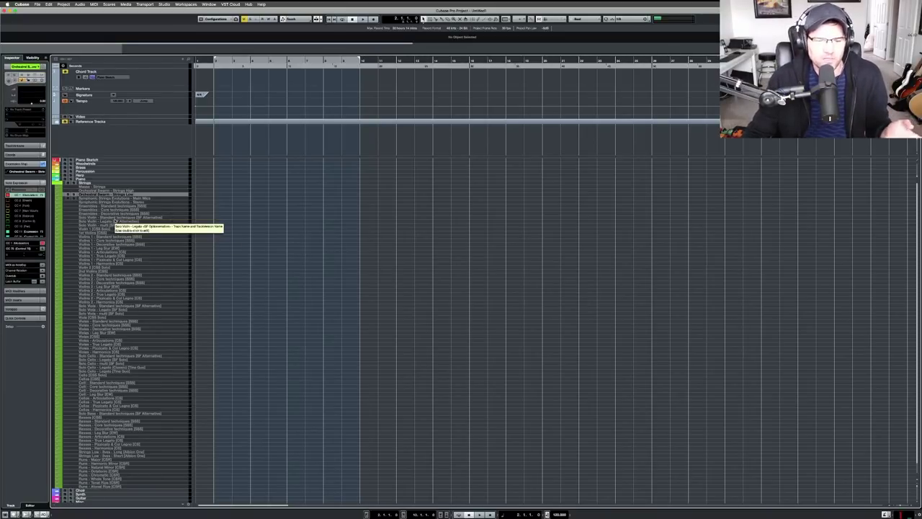
View the Kontakt instruments of Solo Violin - Standard techniques [SF Alternative] and Solo Violin - multi [SF Solo] in turn, disabling each track again
left_click(116, 218)
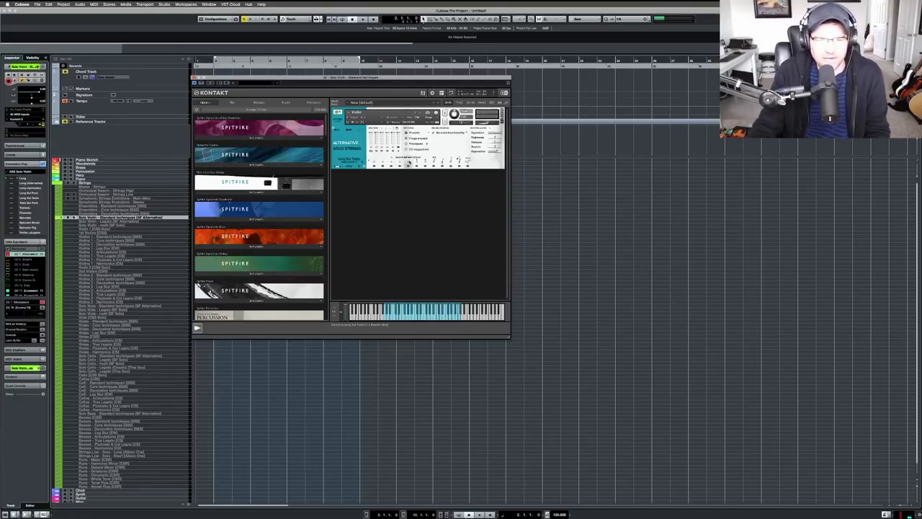
key("super+w")
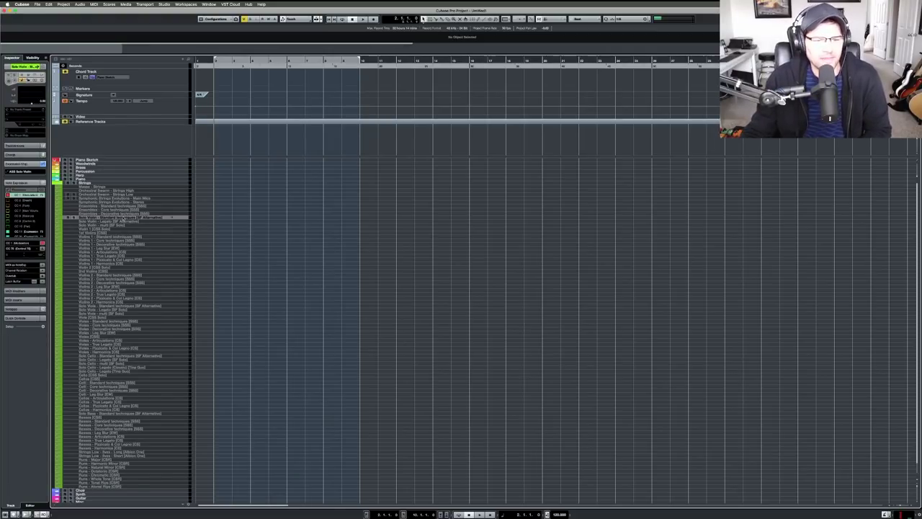
left_click(126, 226)
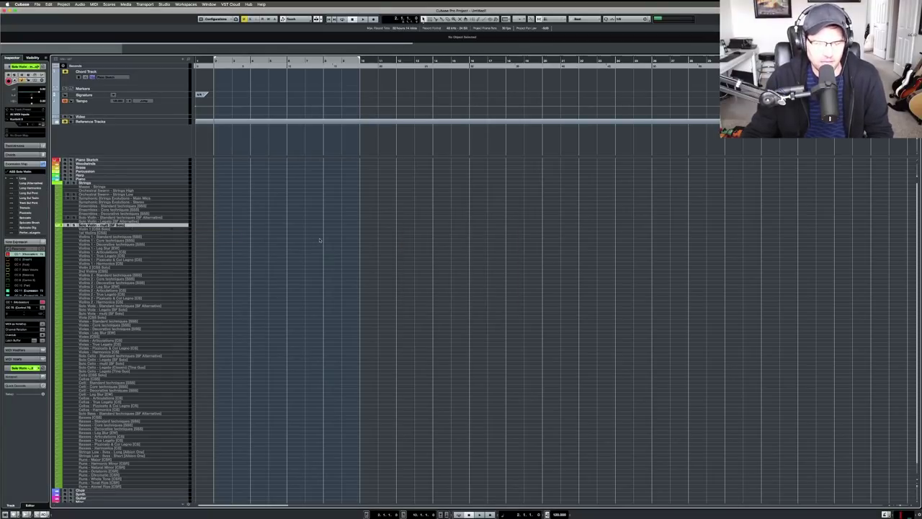
key("ctrl+e")
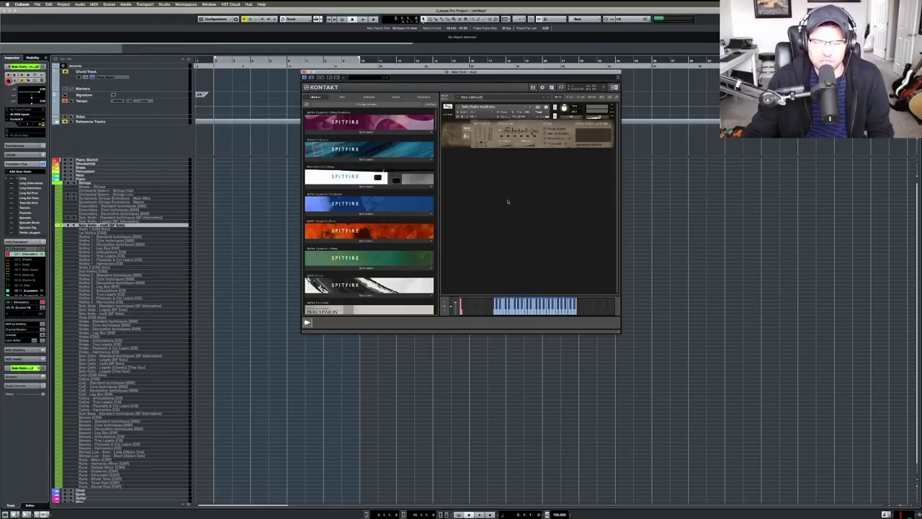
key("ctrl+w")
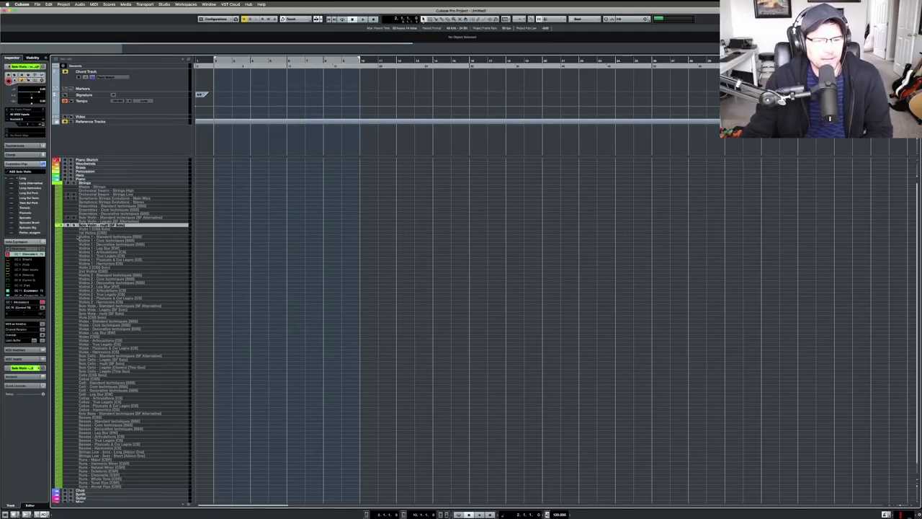
left_click(44, 239)
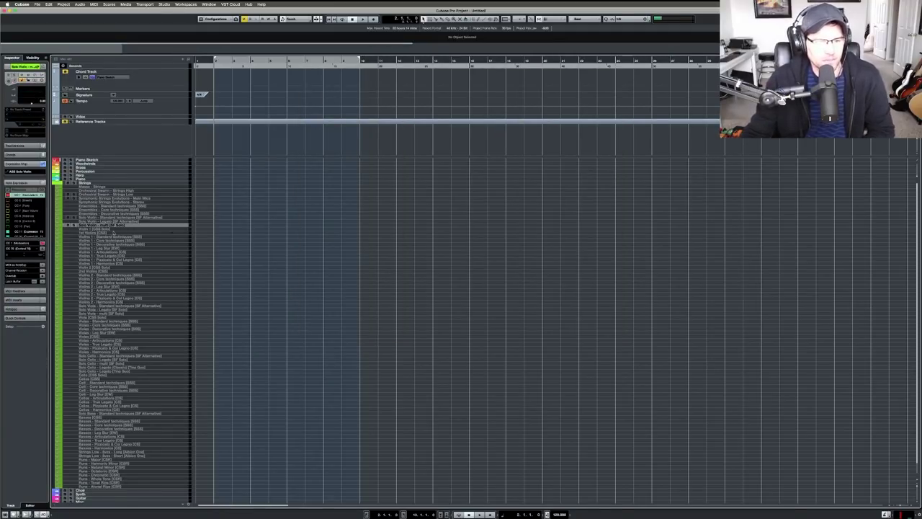
Enable the solo Violin 1 track to view its Cinematic Studio Solo Strings instrument, and disable it again
left_click(109, 229)
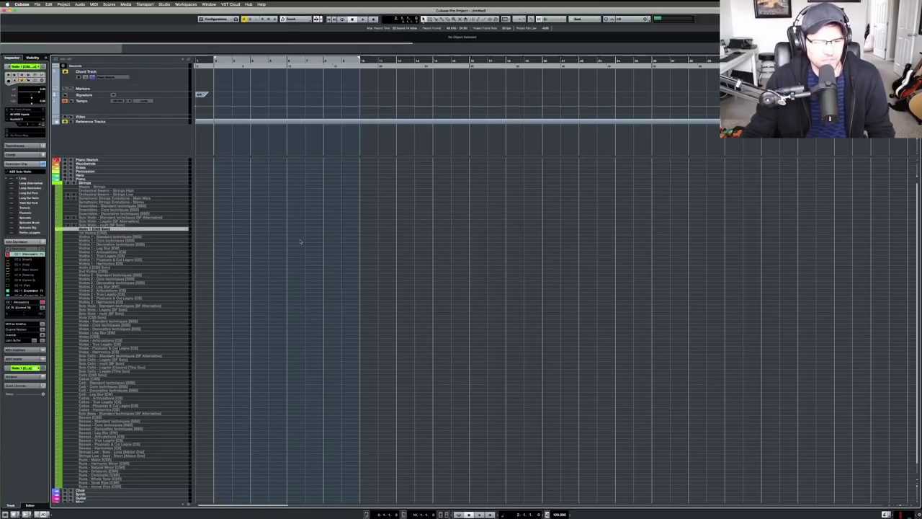
key("e")
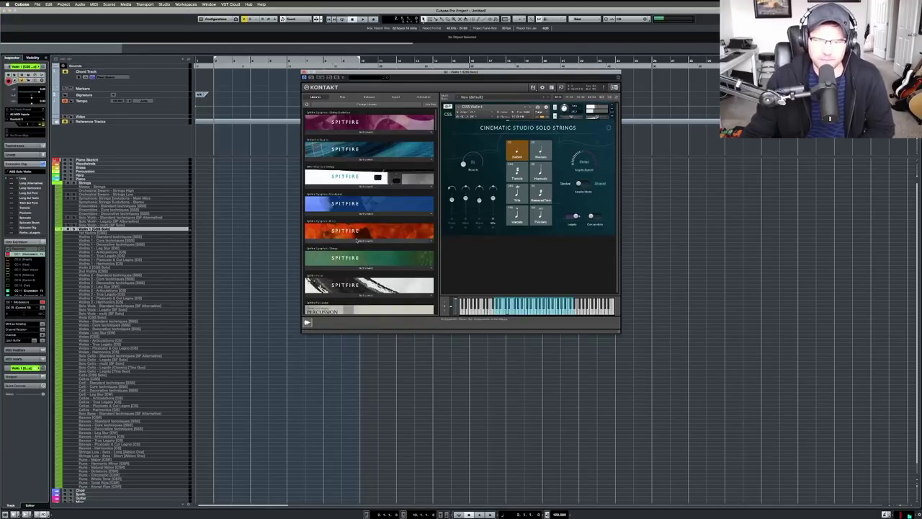
key("e")
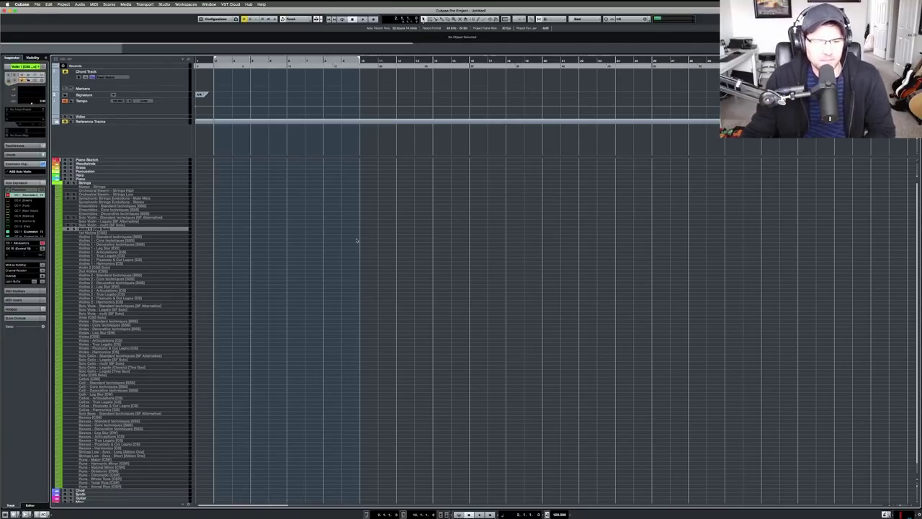
Go through the disabled 1st Violins track and the Violins 1 Standard and Decorative techniques tracks, leaving them disabled
left_click(97, 232)
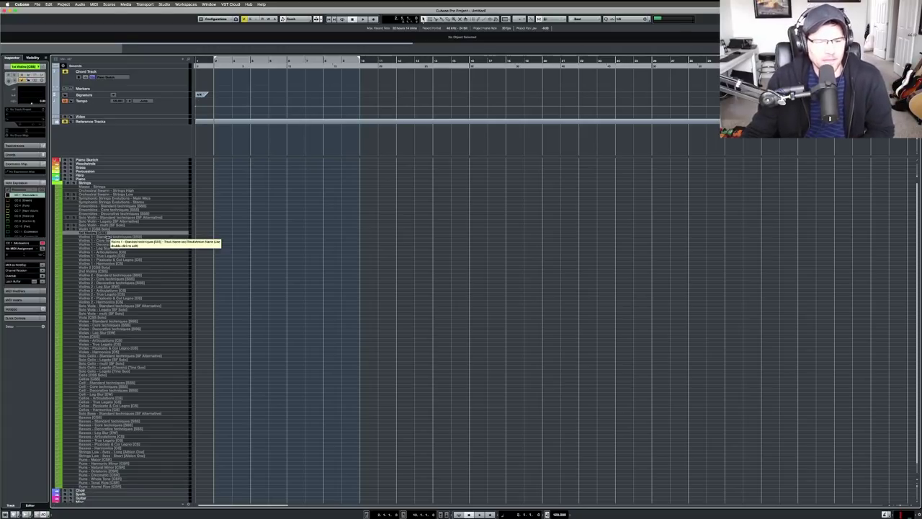
left_click(113, 237)
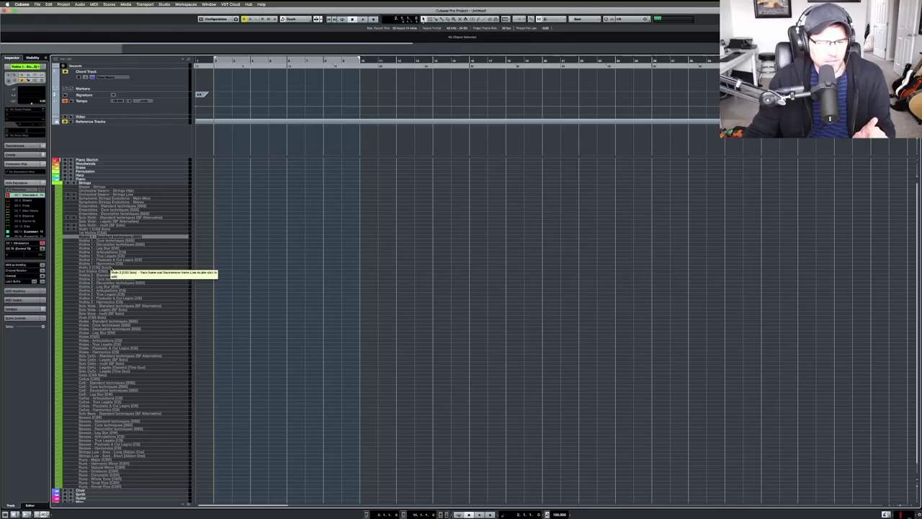
left_click(115, 245)
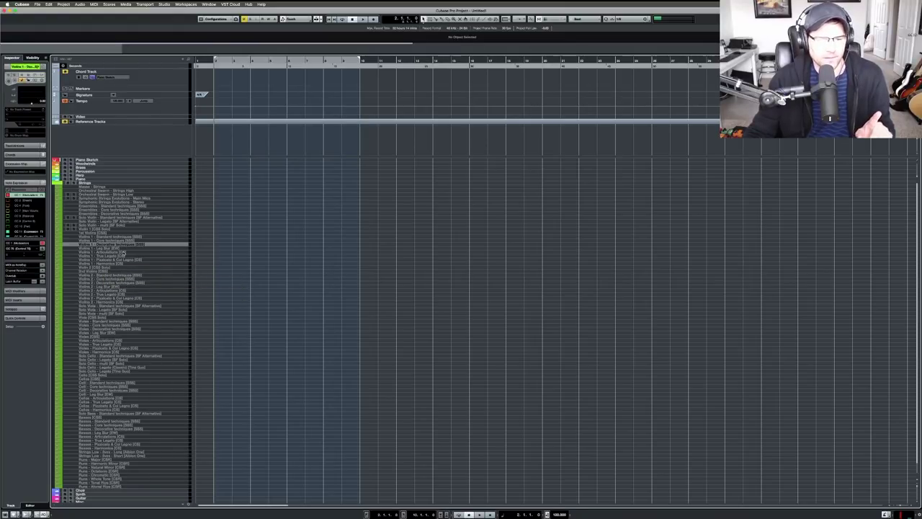
Enable the Violins 1 - Leg Slur [EW] track to view its Hollywood Strings instrument, and disable it again
left_click(115, 248)
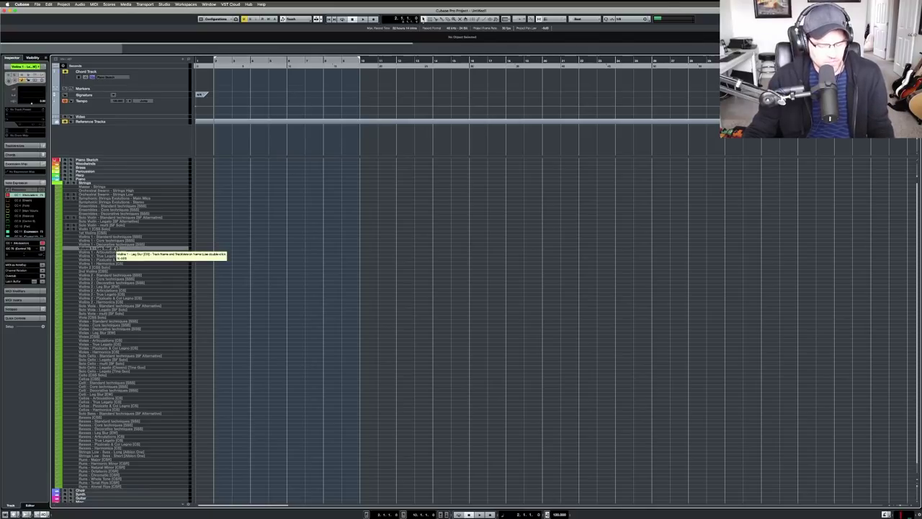
left_click(127, 248)
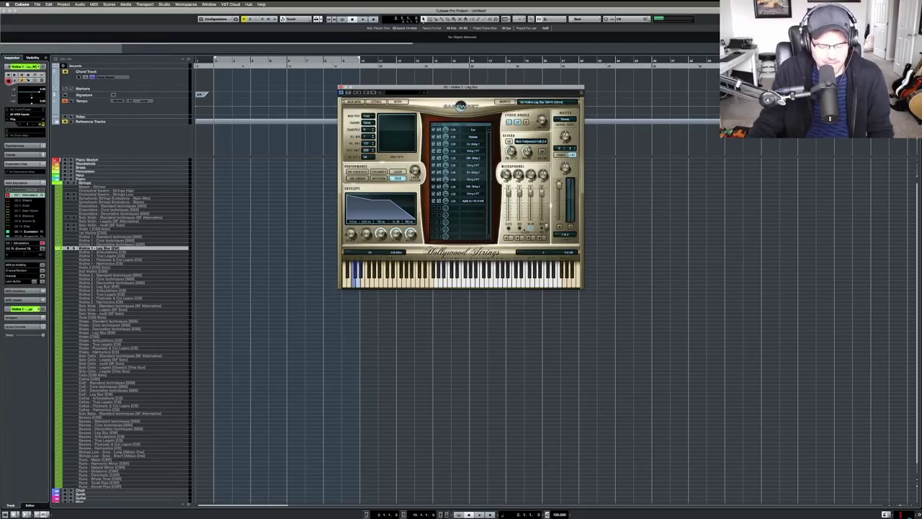
key("super+w")
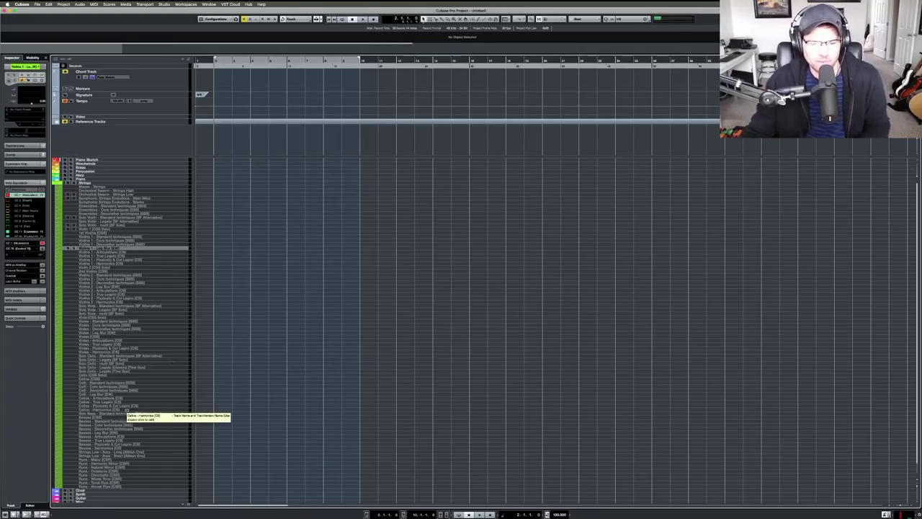
Enable the long Strings Low track from Albion One near the end of the Strings folder, and disable it again
scroll(126, 412, "down", 1)
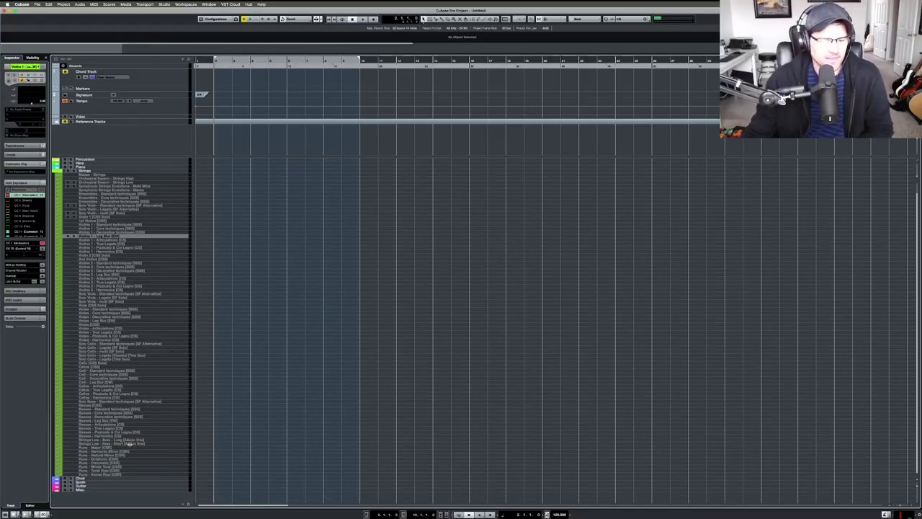
left_click(114, 440)
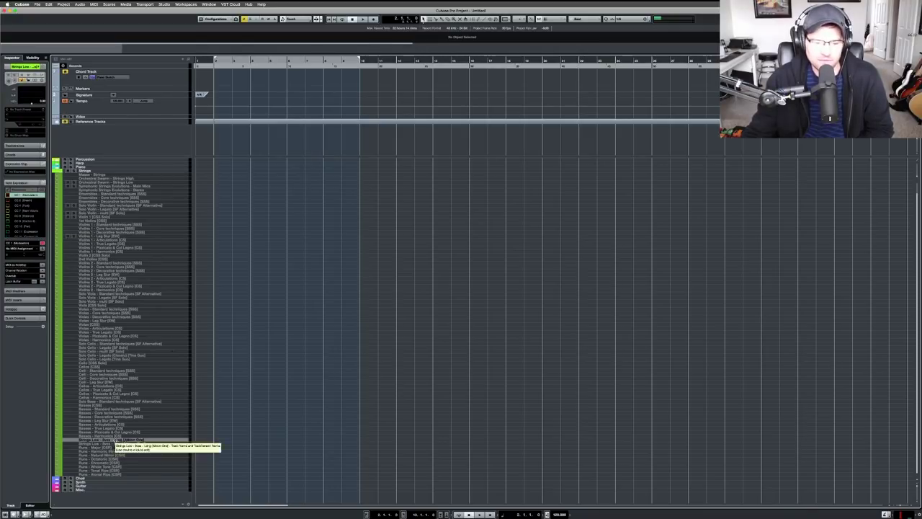
left_click(116, 443)
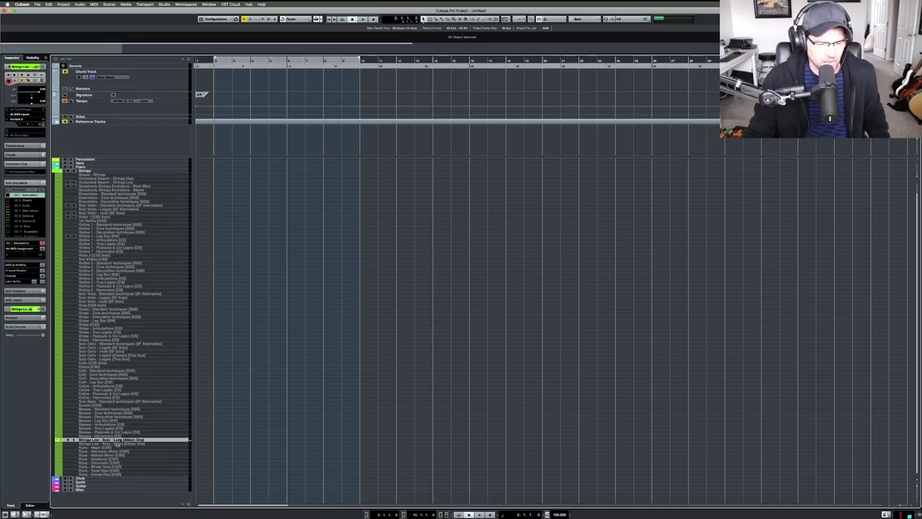
left_click(116, 443)
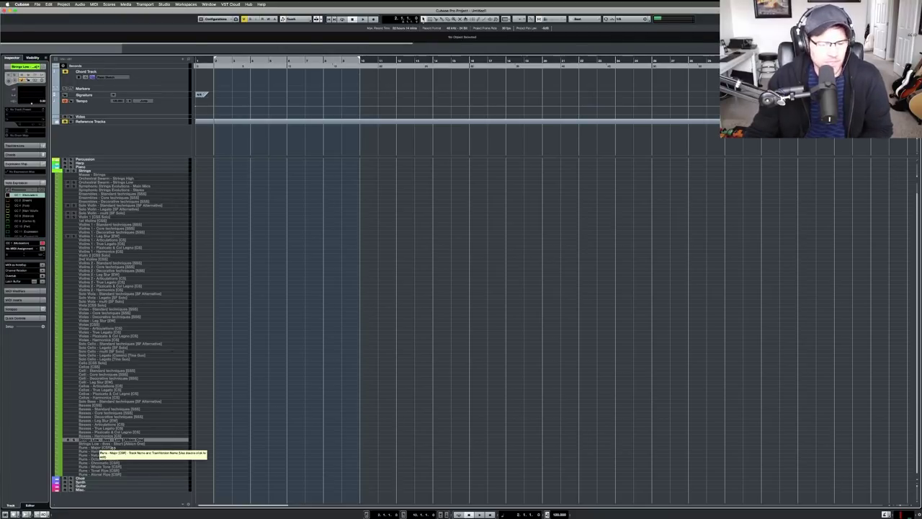
View the CineStrings instrument of the enabled Runs - Major track, disable the track again and collapse the Strings folder
left_click(99, 448)
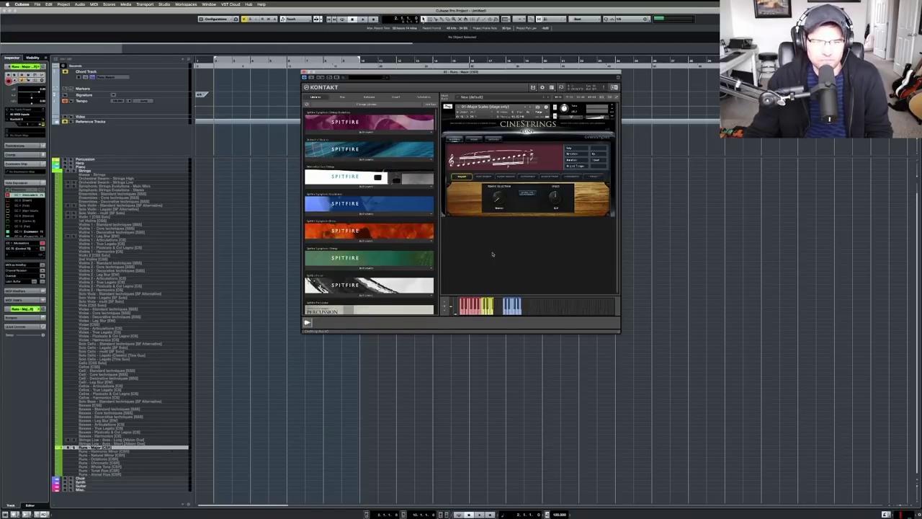
key("ctrl+w")
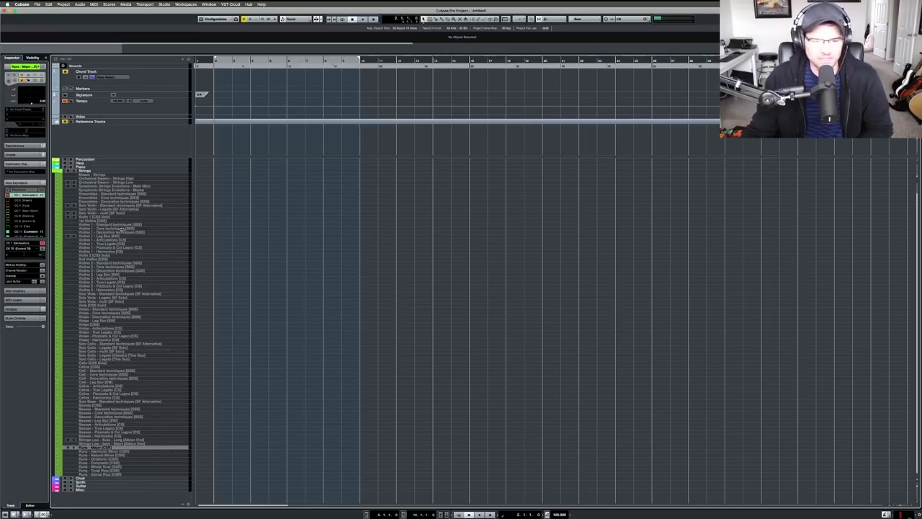
left_click(62, 170)
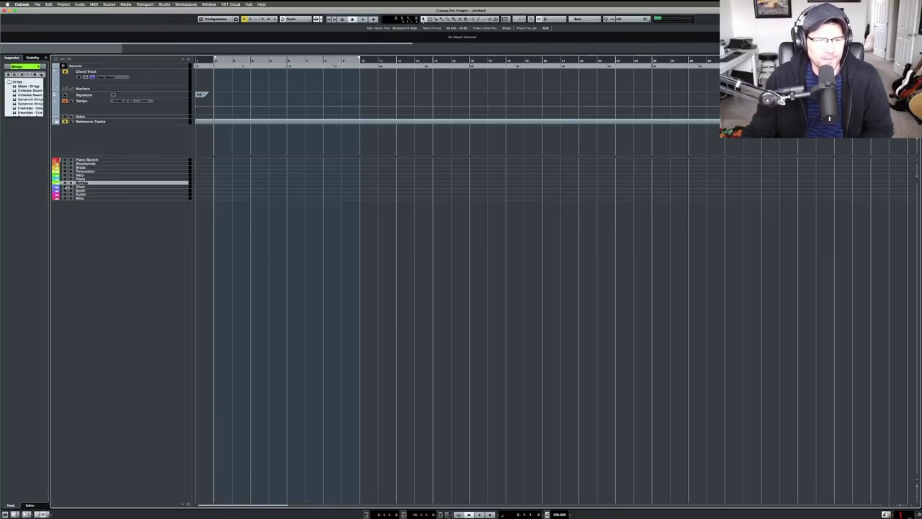
Expand the Choir folder, enable Oceania - Men - Main to view its Kontakt instrument, then disable it and collapse the folder
left_click(58, 186)
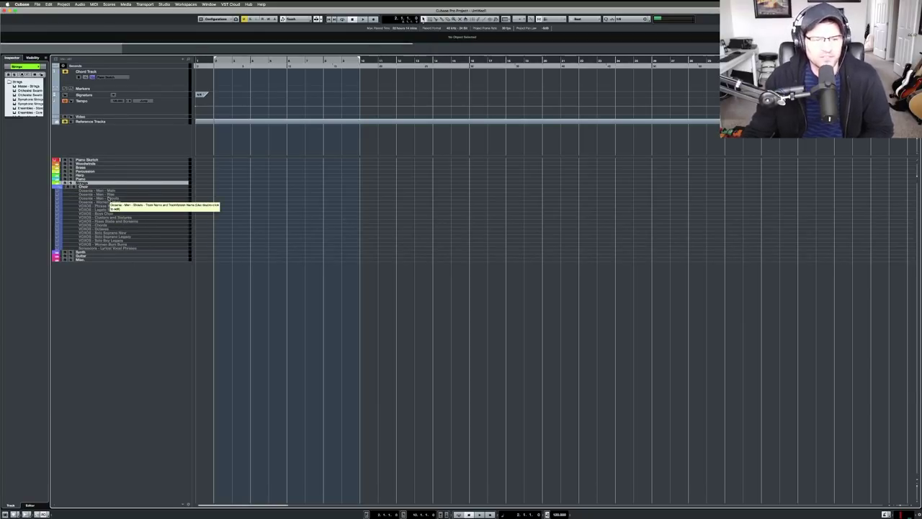
left_click(108, 191)
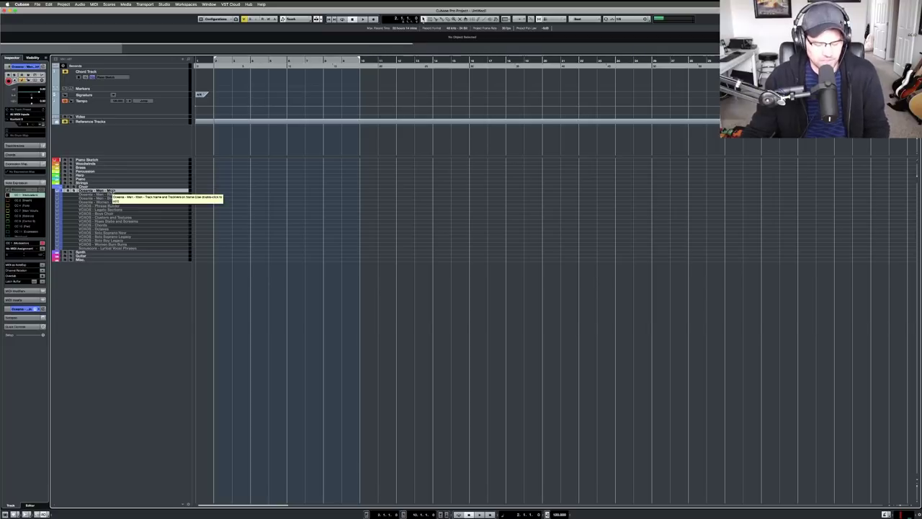
key("e")
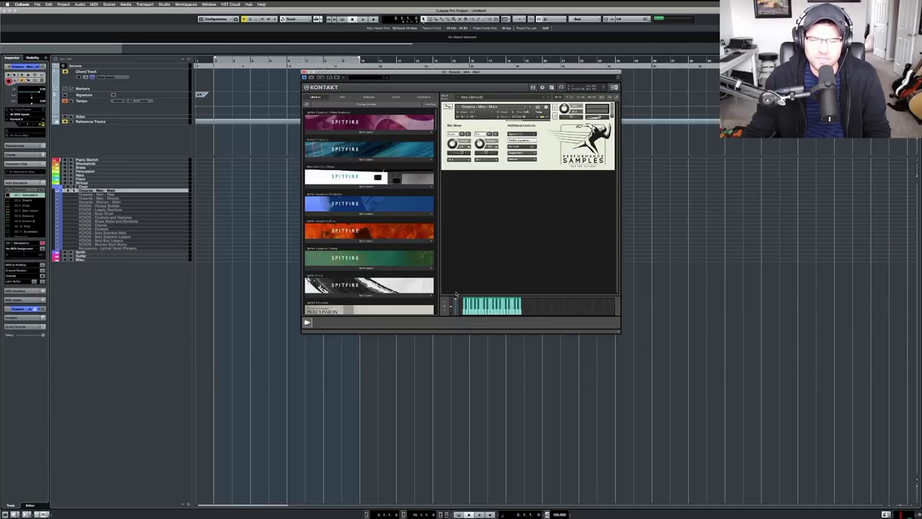
key("super+w")
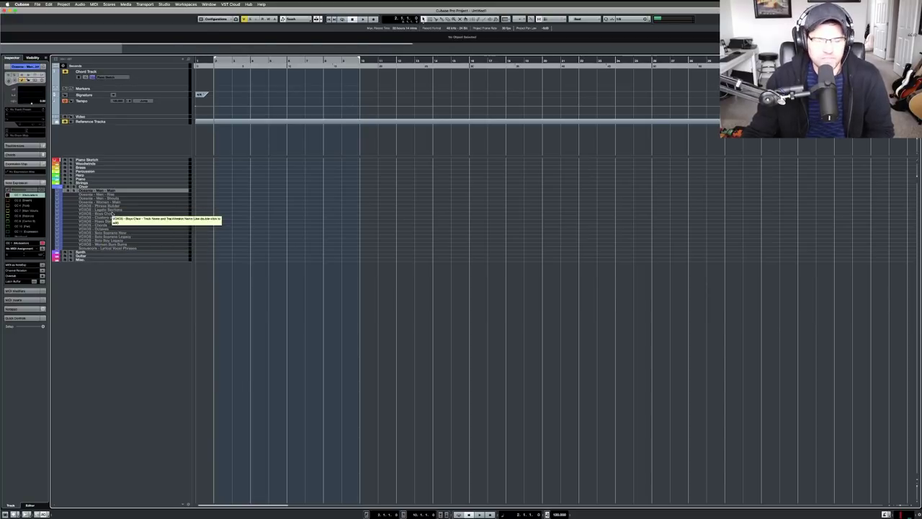
left_click(118, 248)
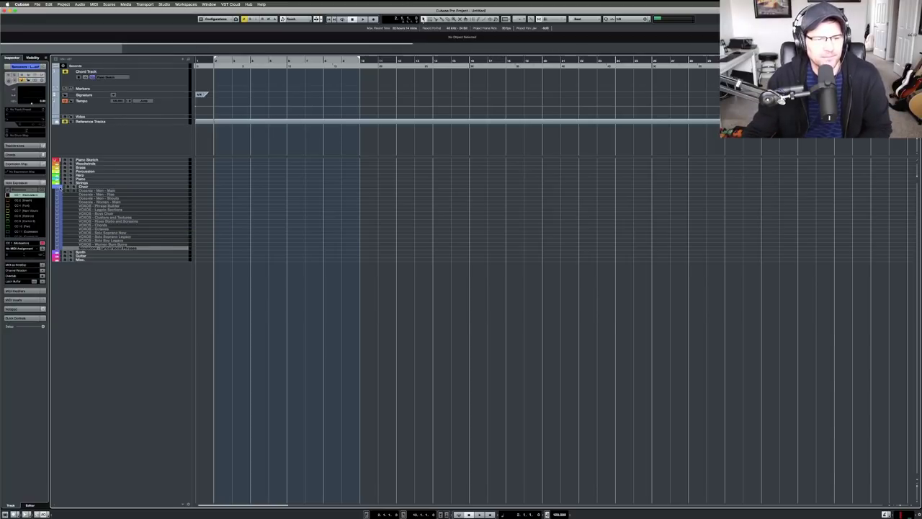
left_click(60, 187)
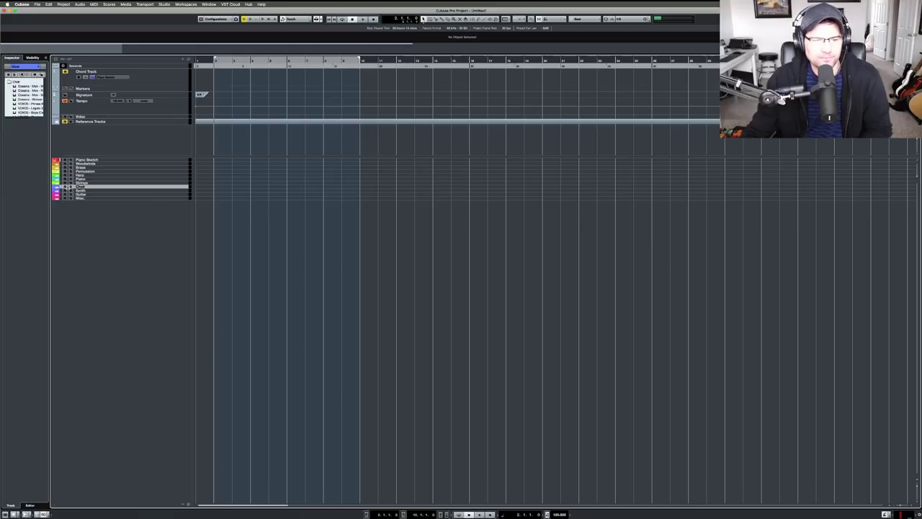
Expand the Synth folder to go through the Omnisphere 01 and MiniNova tracks, and collapse it again
left_click(81, 190)
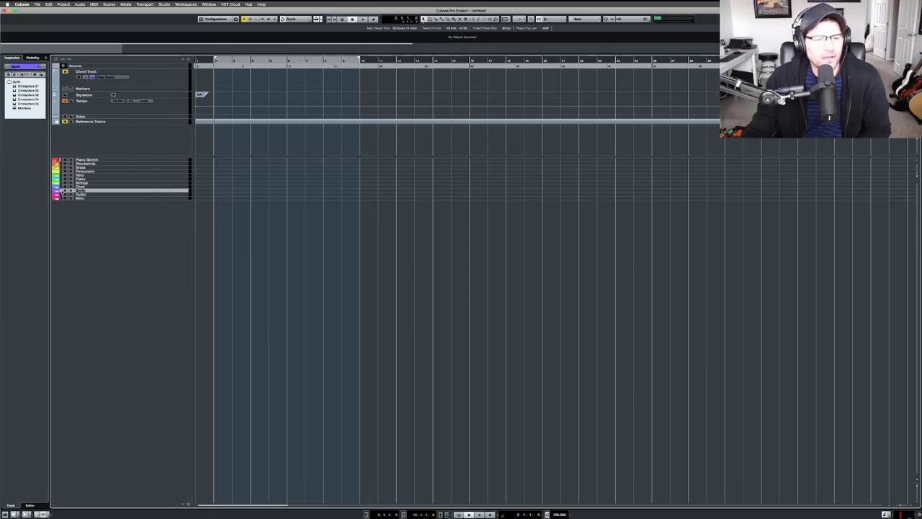
left_click(58, 190)
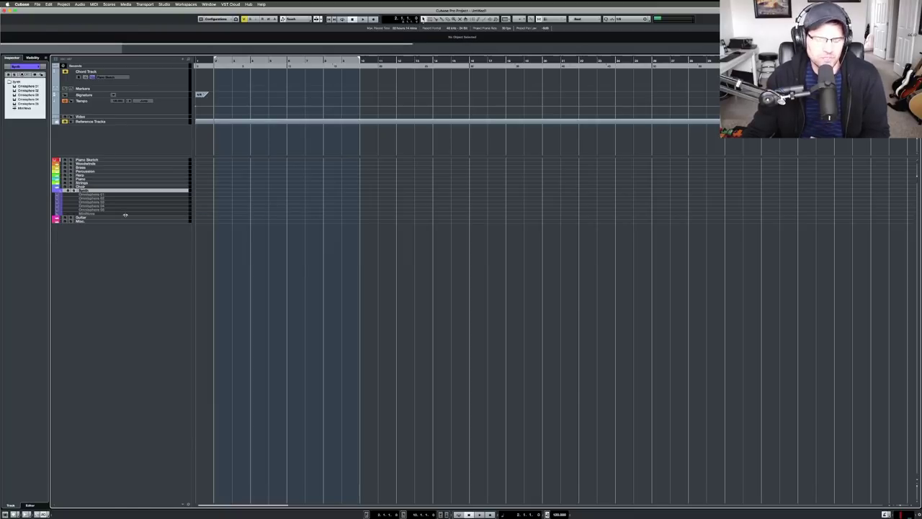
left_click(106, 195)
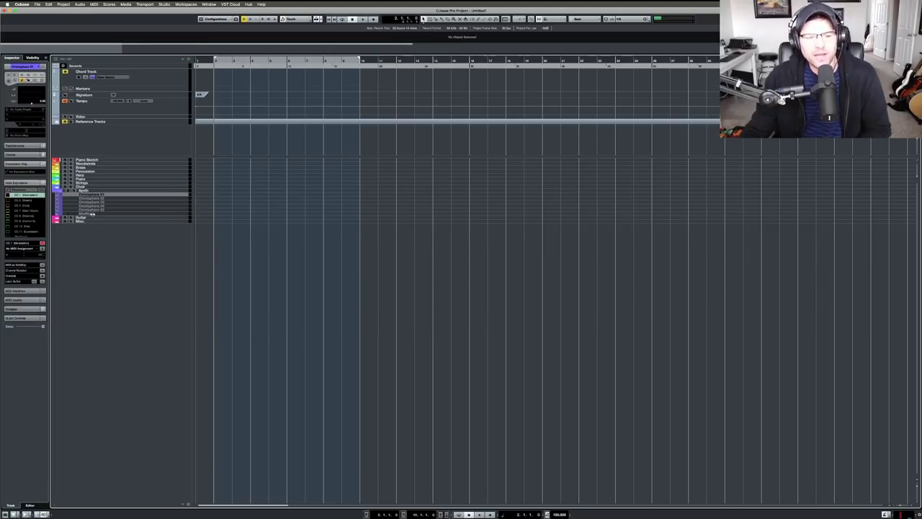
left_click(92, 214)
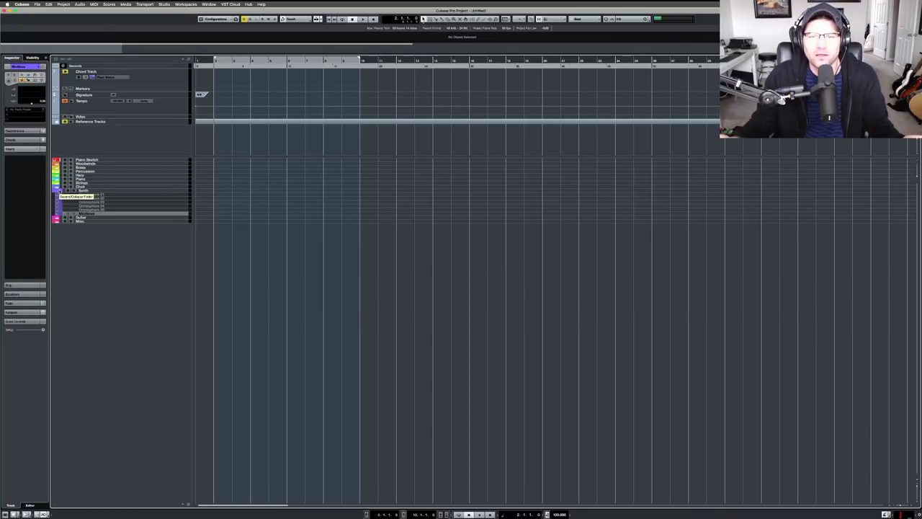
left_click(59, 190)
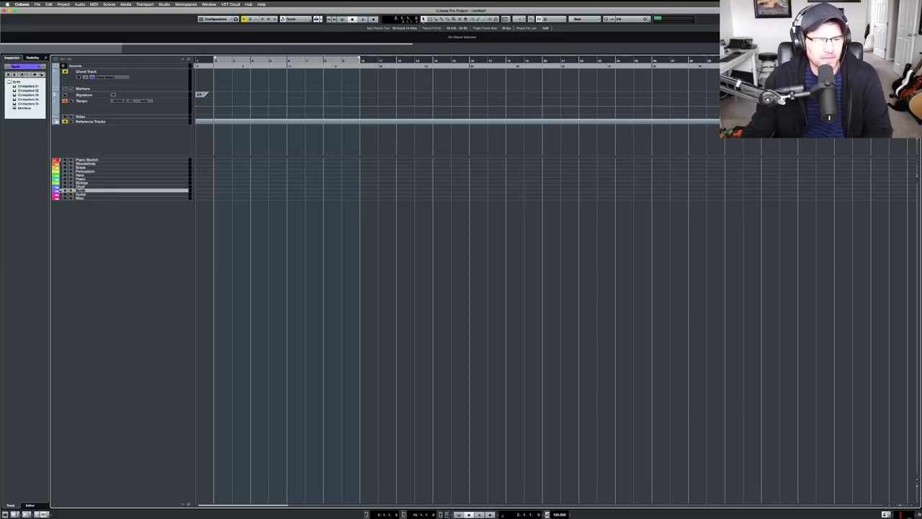
Expand the Guitar folder and go through the disabled Gtr AMP VOX and Gtr Rig tracks
left_click(101, 194)
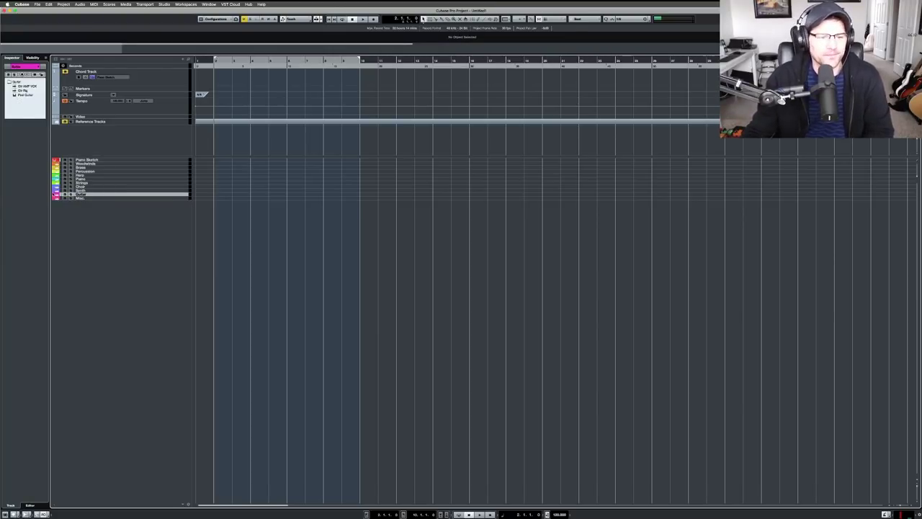
left_click(56, 196)
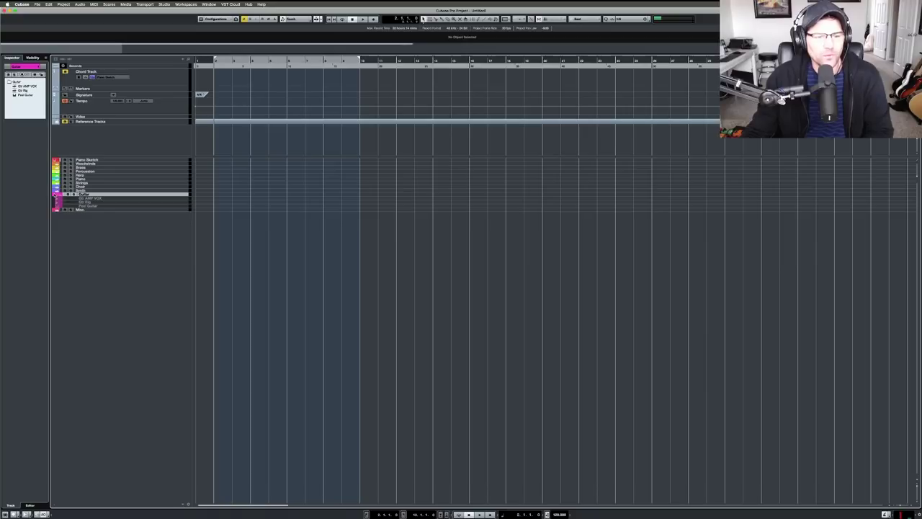
left_click(84, 199)
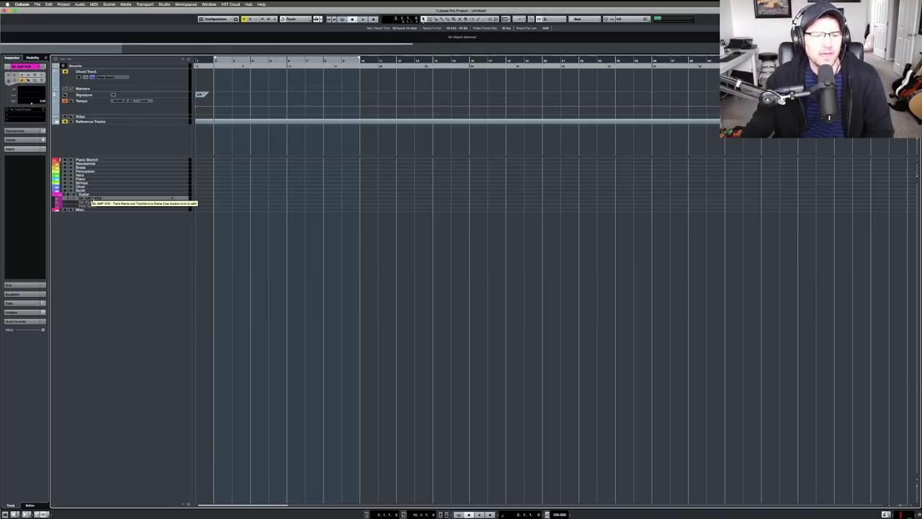
left_click(101, 203)
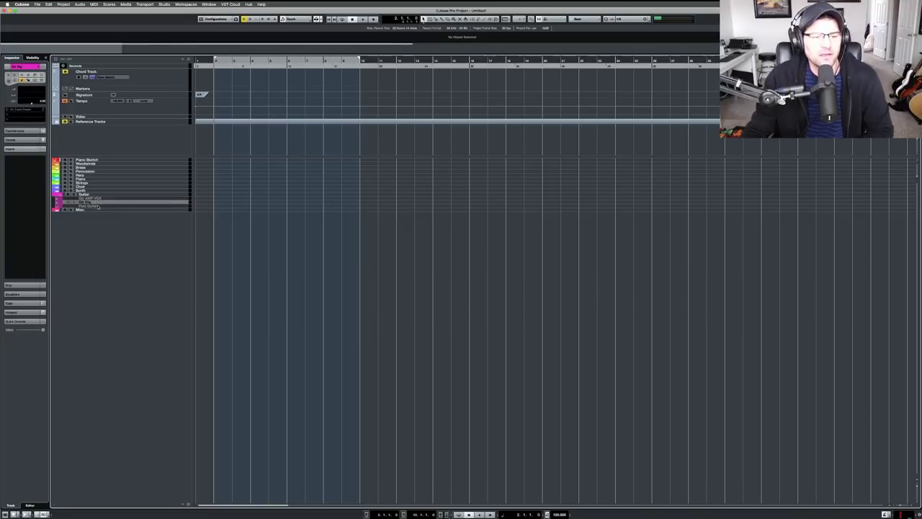
Enable the Peel Guitar track to view its Spitfire Labs instrument in Kontakt, then disable it and collapse the Guitar folder
left_click(123, 206)
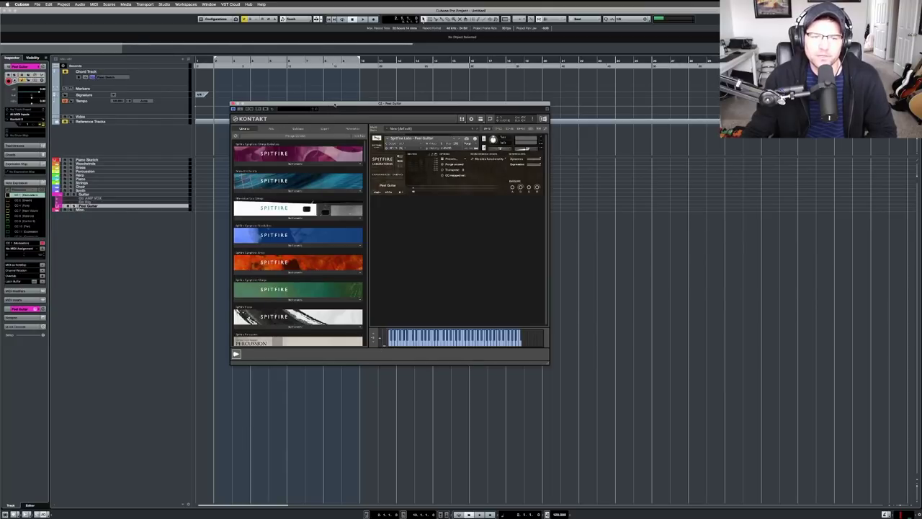
left_click_drag(334, 106, 337, 105)
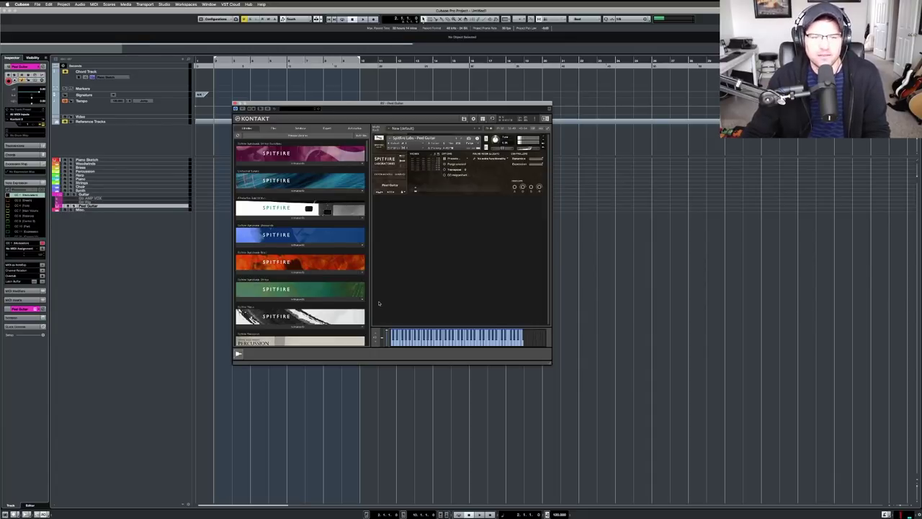
key("super+w")
left_click(185, 252)
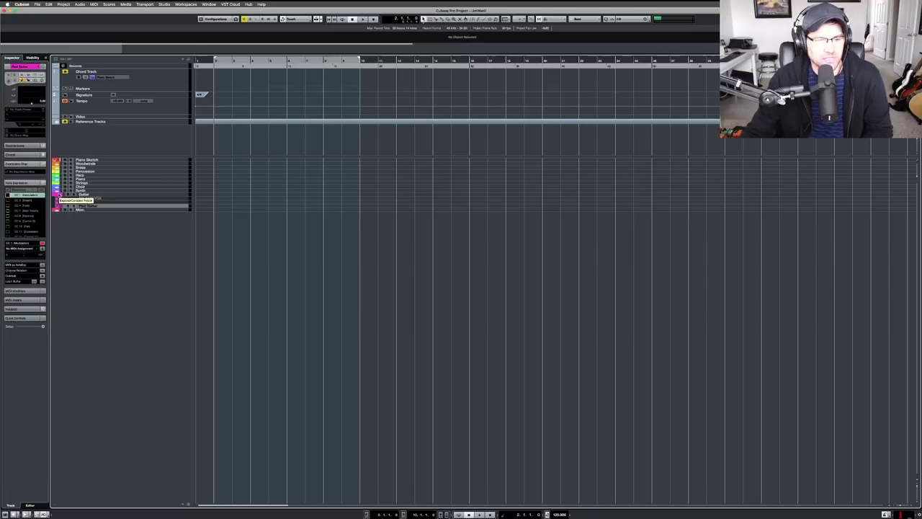
left_click(58, 194)
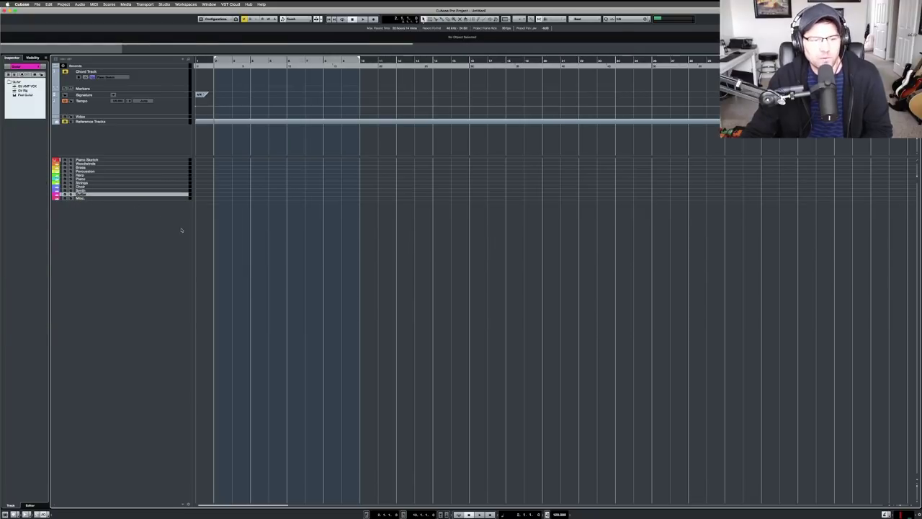
Expand the Misc. folder to view its spare Kontakt tracks, and collapse it again
left_click(78, 198)
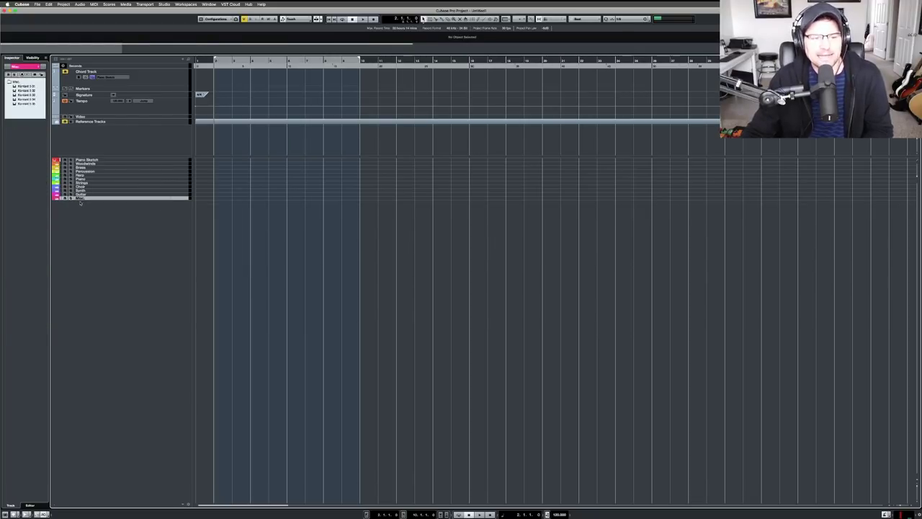
left_click(58, 198)
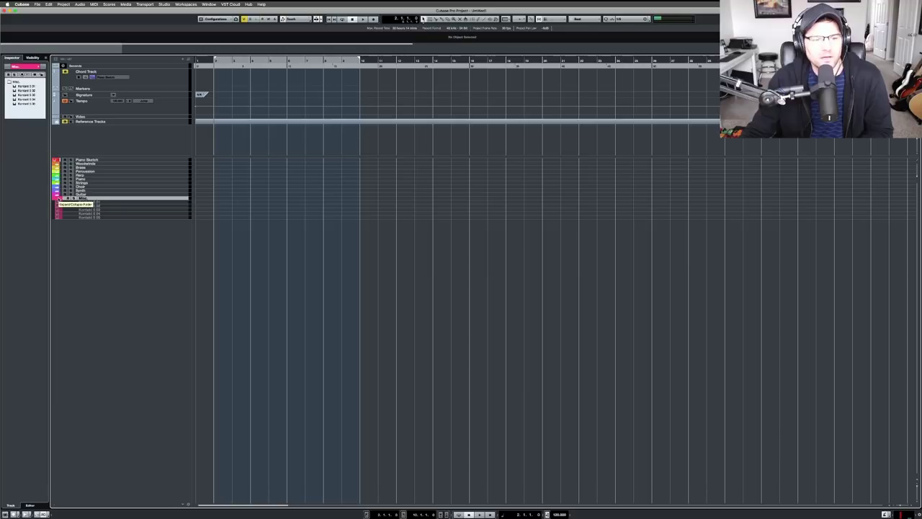
left_click(57, 198)
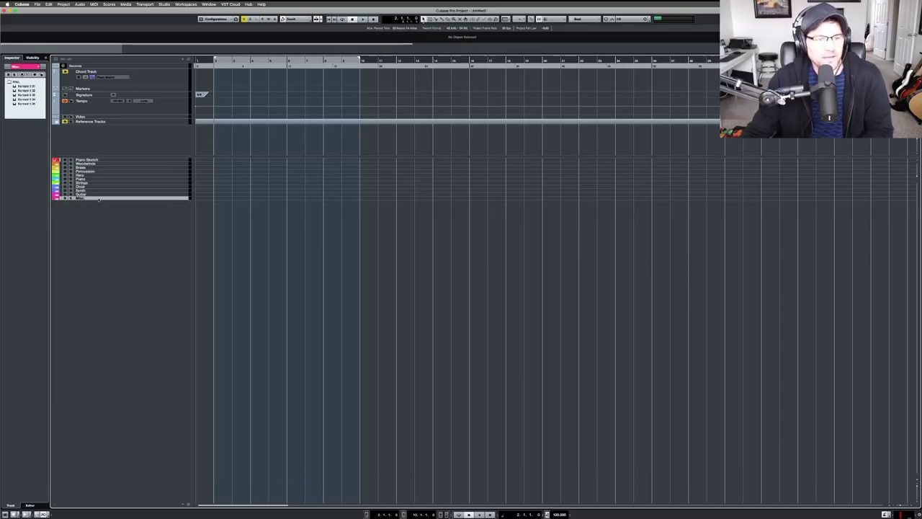
Select the Piano Sketch track, open the MixConsole and reposition its window over the project
left_click(95, 159)
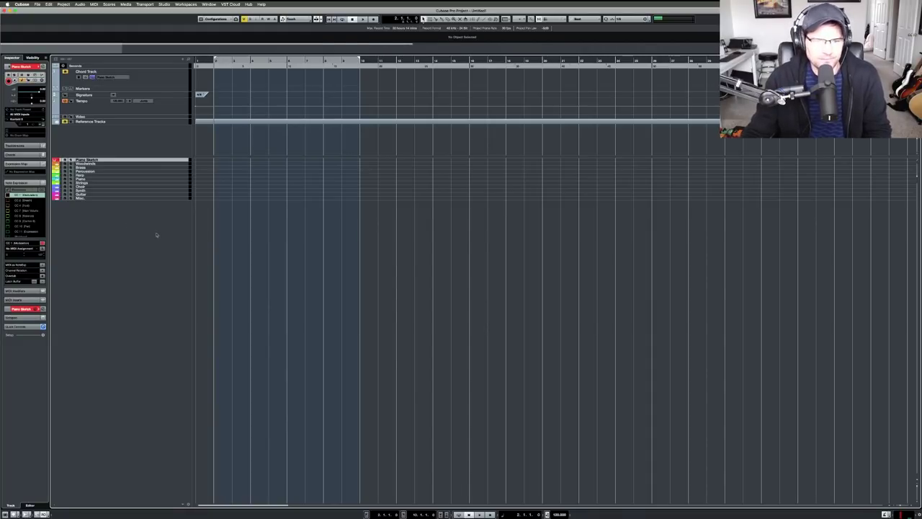
key("F3")
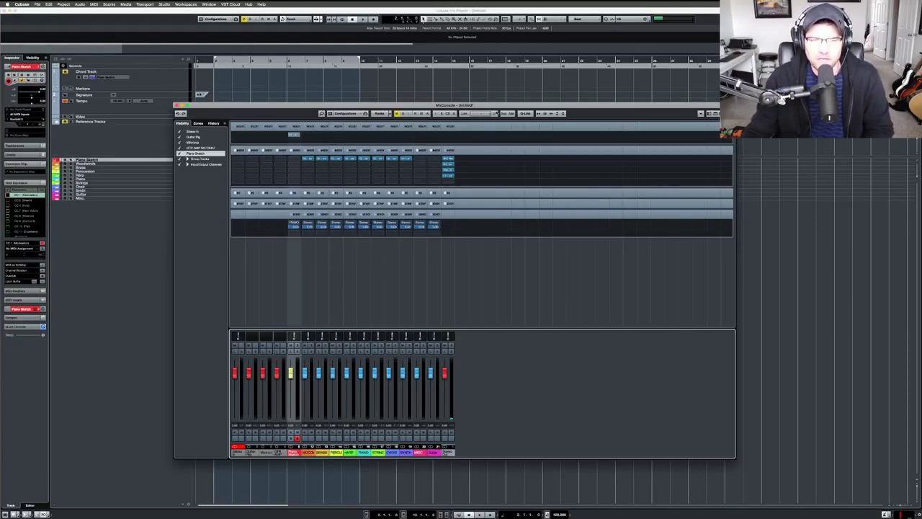
left_click_drag(495, 106, 466, 92)
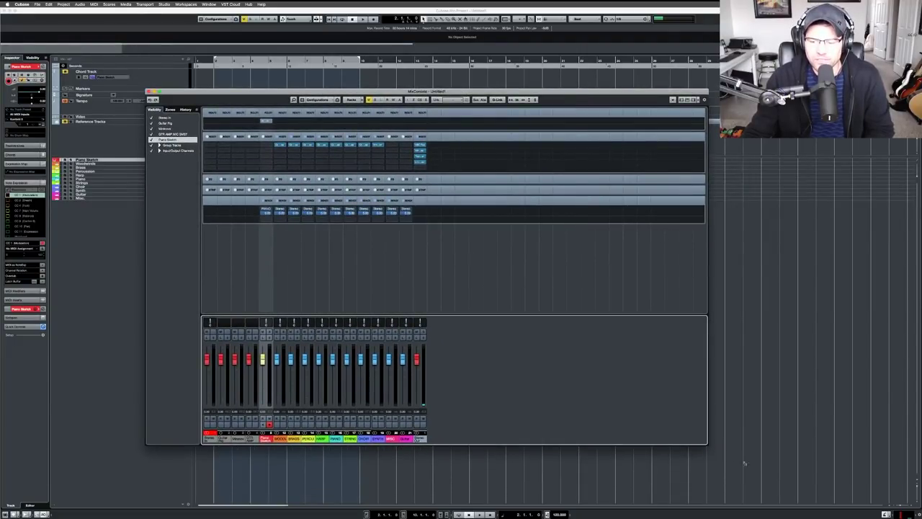
Enlarge the MixConsole window and position it over the project so all channel strips and racks are in view
left_click_drag(744, 463, 807, 500)
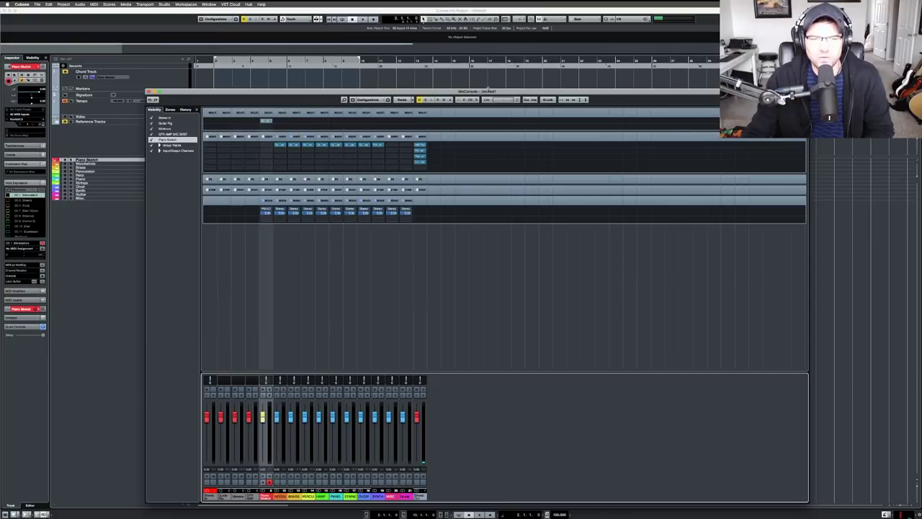
left_click_drag(488, 90, 479, 69)
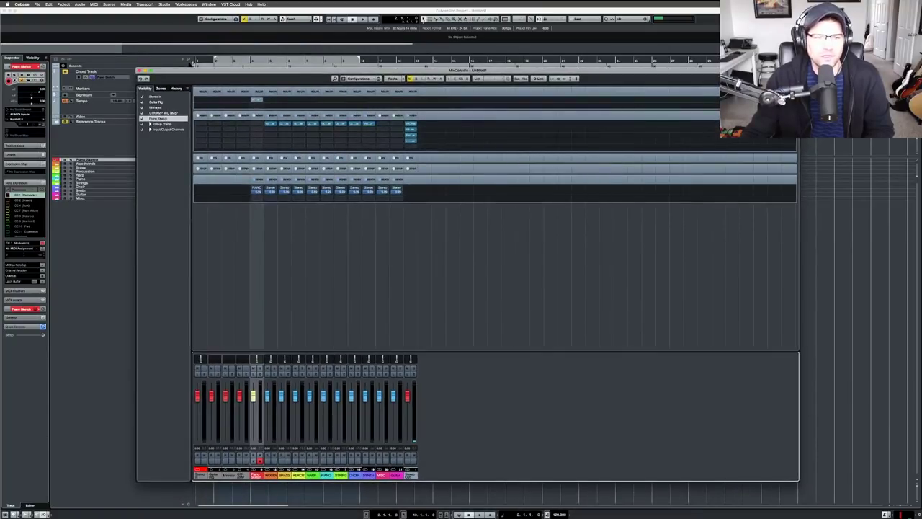
left_click_drag(134, 63, 65, 22)
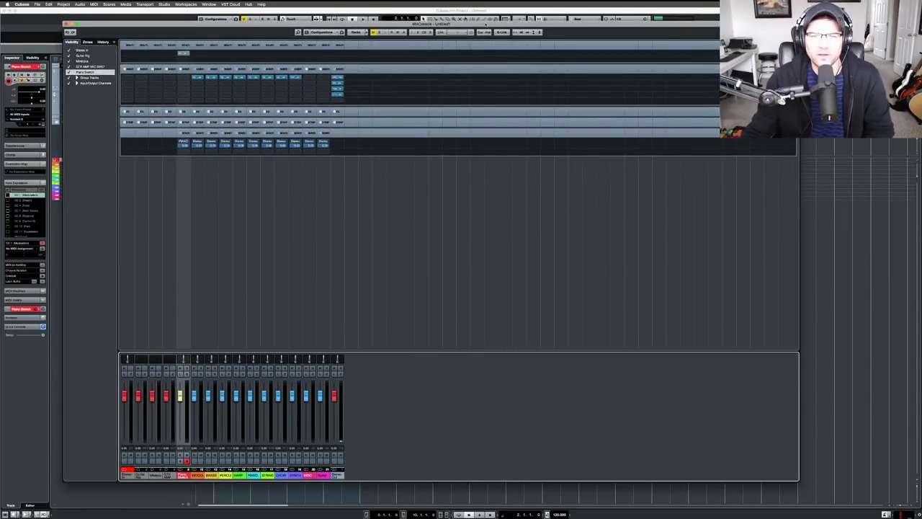
left_click_drag(487, 23, 494, 30)
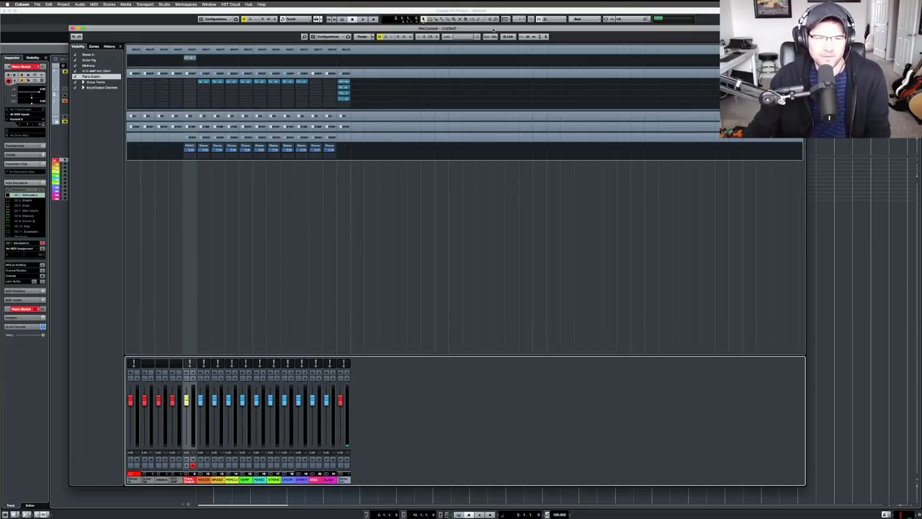
left_click_drag(494, 31, 495, 30)
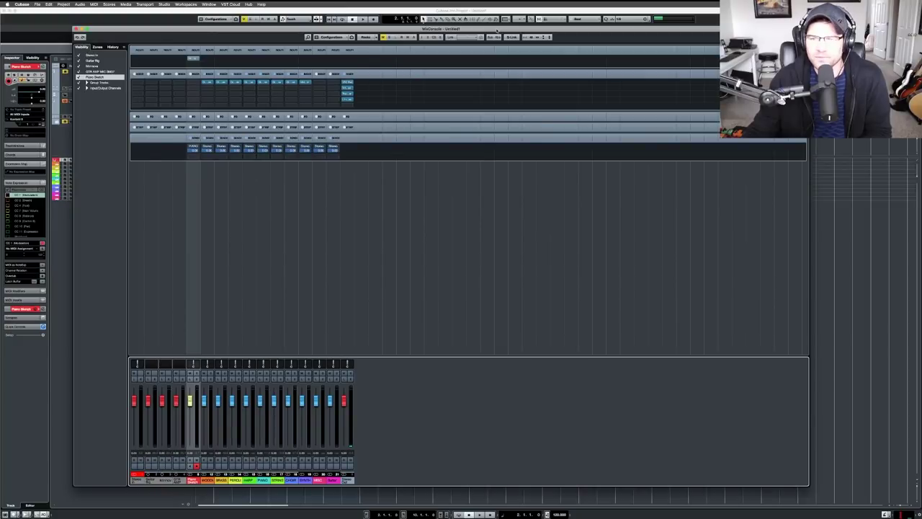
left_click_drag(496, 31, 499, 31)
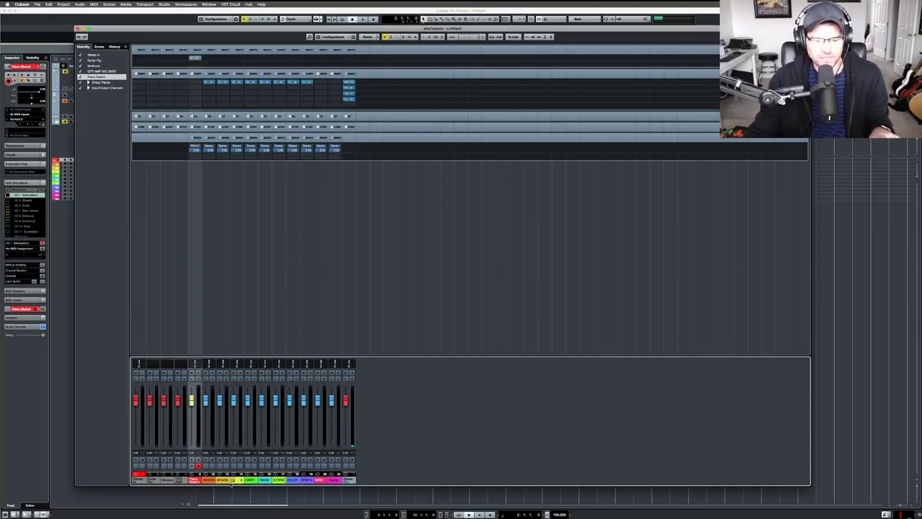
Open the QL Spaces reverb insert on the Woodwinds group channel, move it clear to view its settings, and close it
left_click(209, 81)
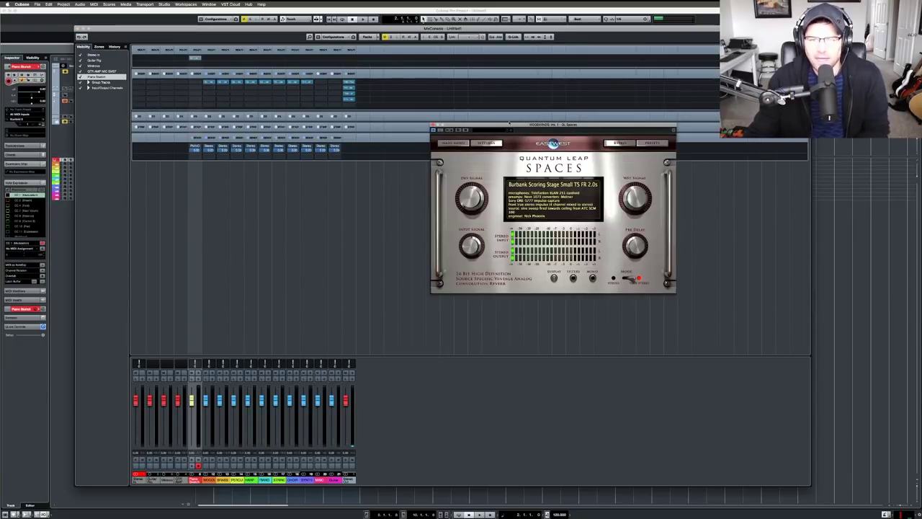
left_click_drag(509, 124, 334, 100)
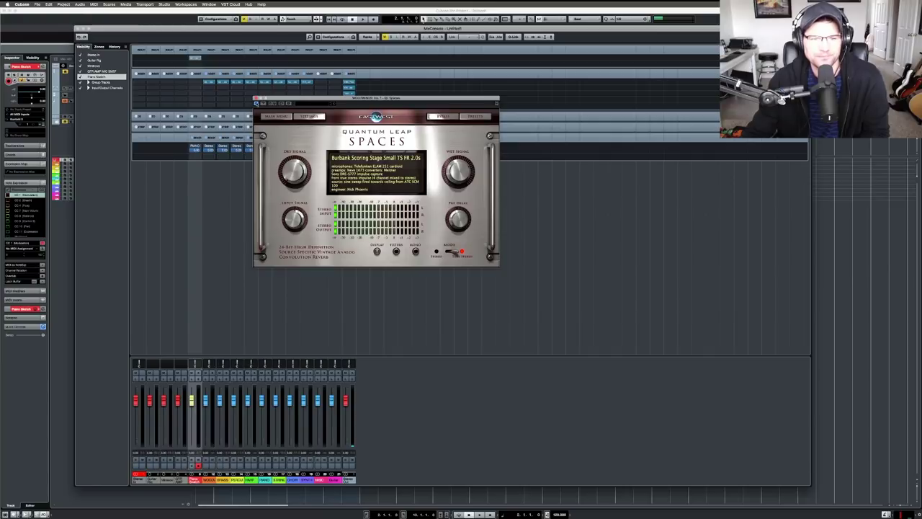
left_click(256, 103)
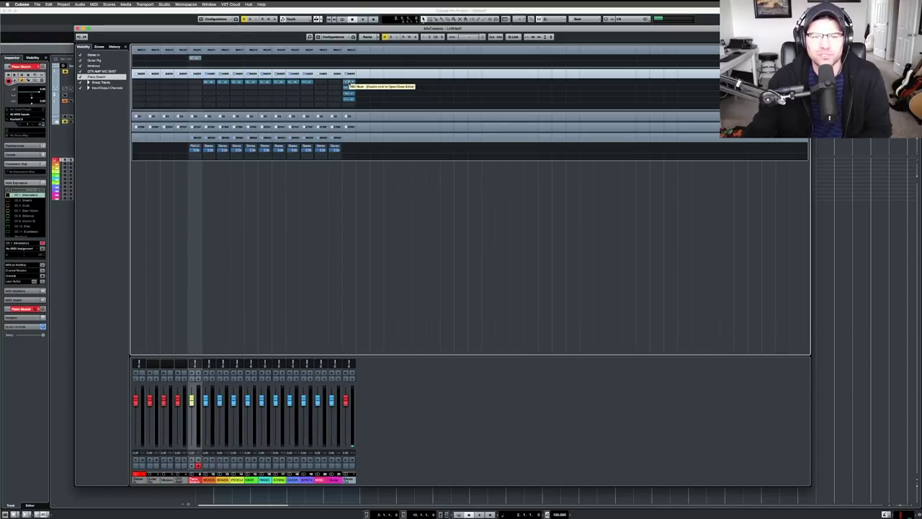
View the VBC Rack and Virtual Tape Machines inserts on the Stereo Out channel, closing each one after viewing
left_click(349, 83)
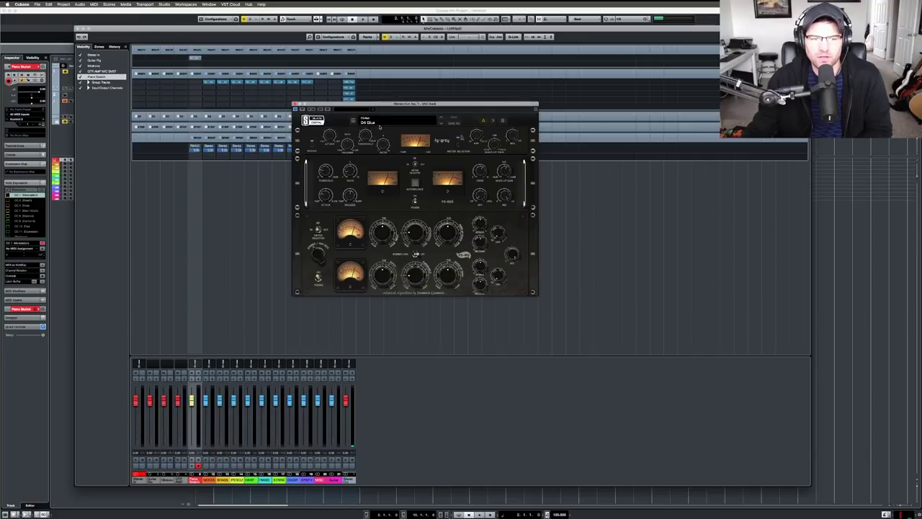
left_click(294, 105)
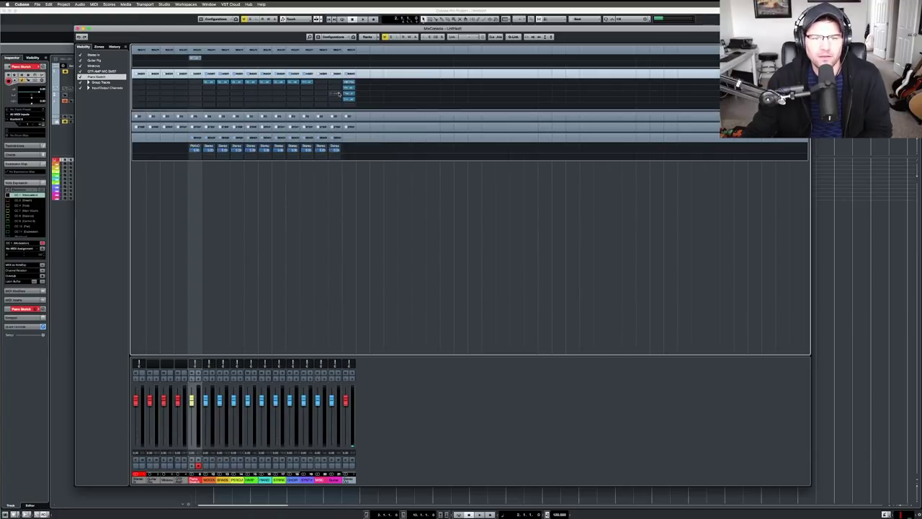
left_click(348, 87)
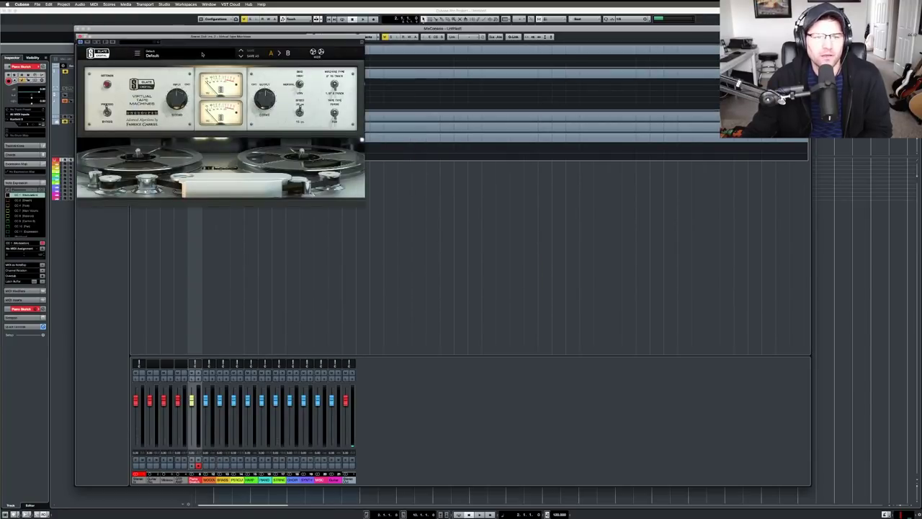
left_click_drag(189, 35, 311, 85)
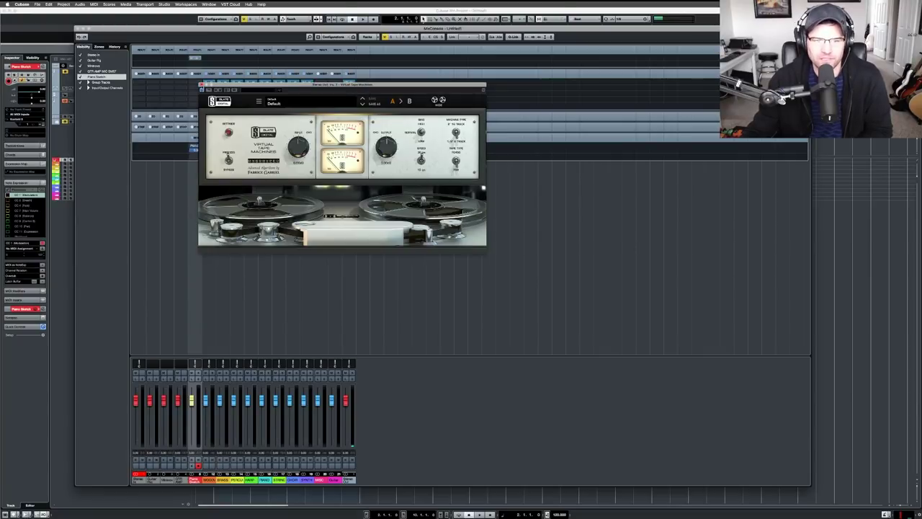
left_click(202, 85)
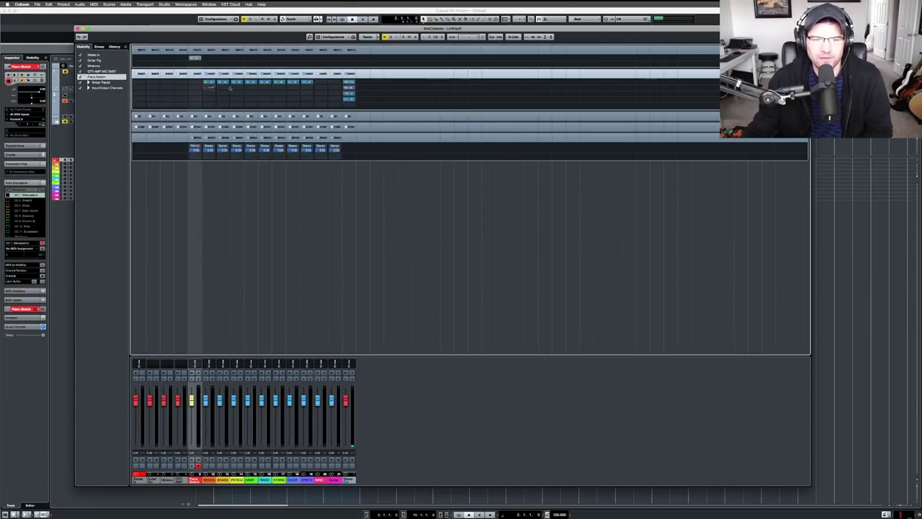
View the Transient Master and L1+ Ultramaximizer inserts on the Stereo Out channel, closing each one after viewing
left_click(348, 93)
left_click_drag(307, 80, 366, 81)
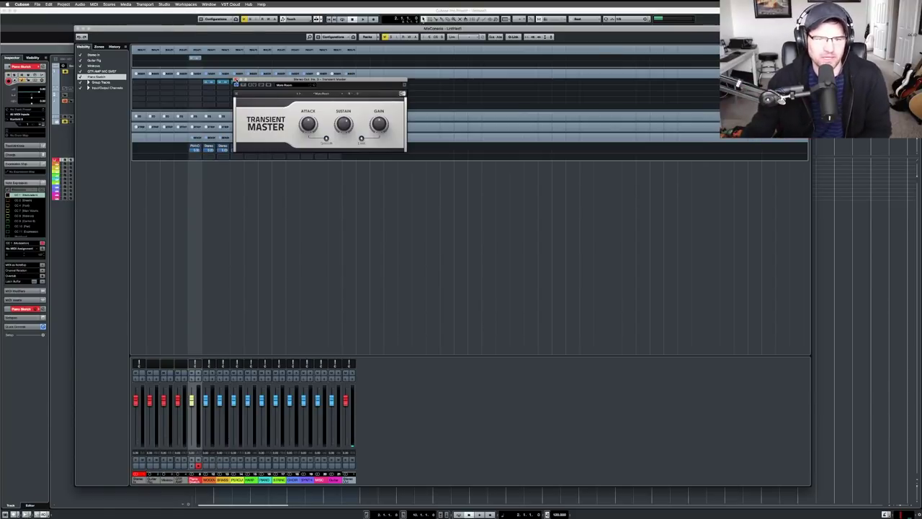
key("Escape")
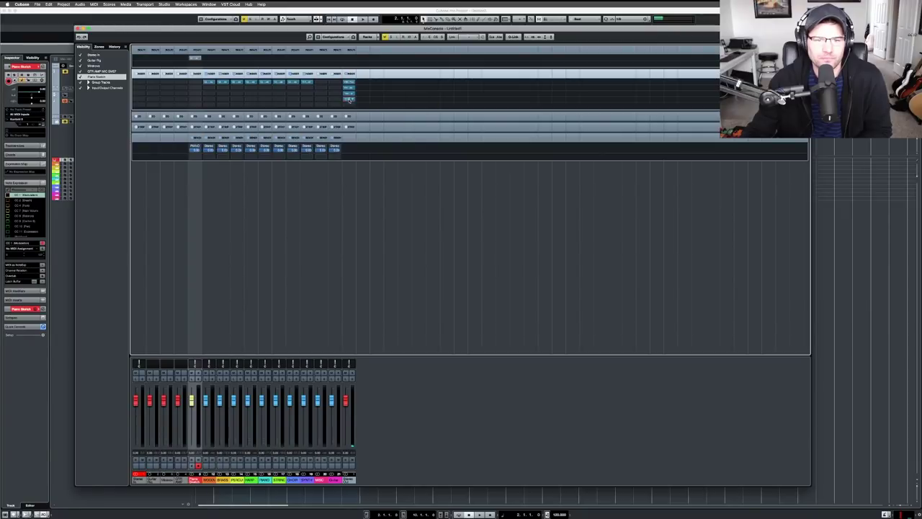
left_click(350, 101)
left_click_drag(298, 72, 334, 70)
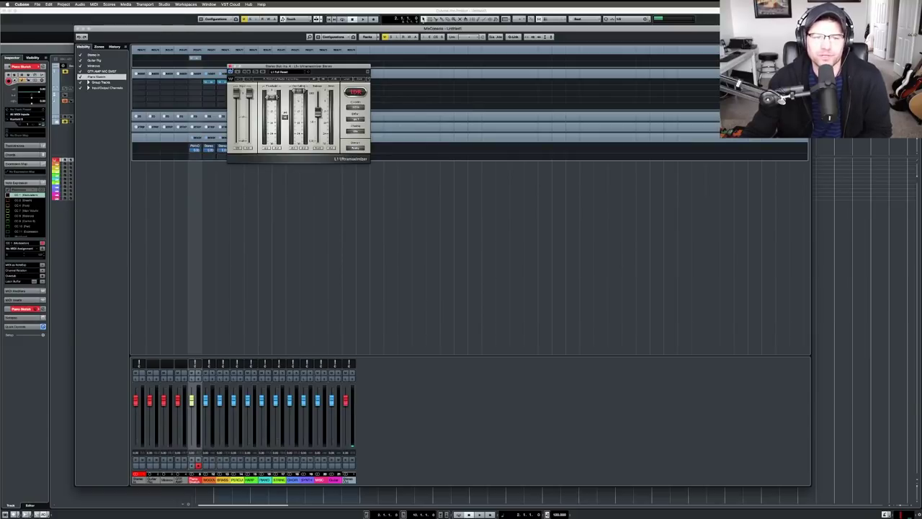
left_click(230, 67)
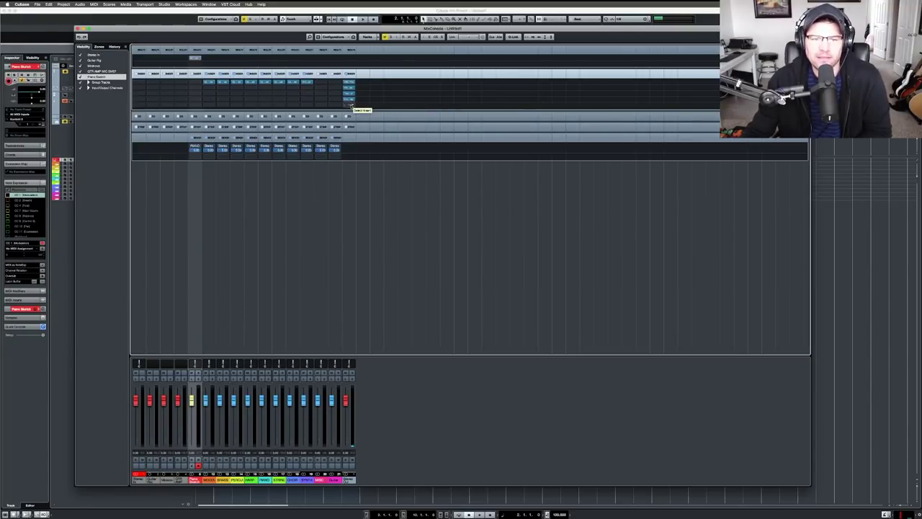
Browse the Dynamics effects for the empty fifth Stereo Out insert slot, dismiss the list without choosing one, and close the MixConsole
left_click(350, 106)
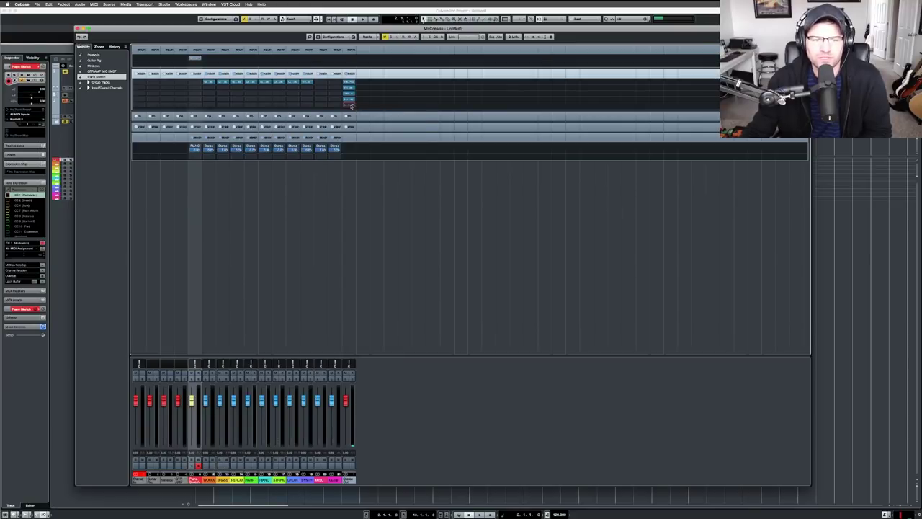
left_click(352, 142)
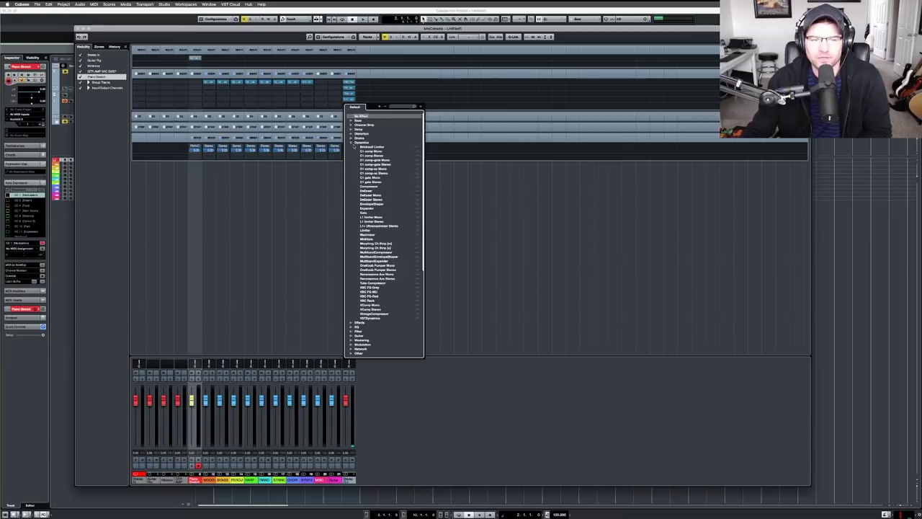
left_click(351, 143)
left_click(468, 237)
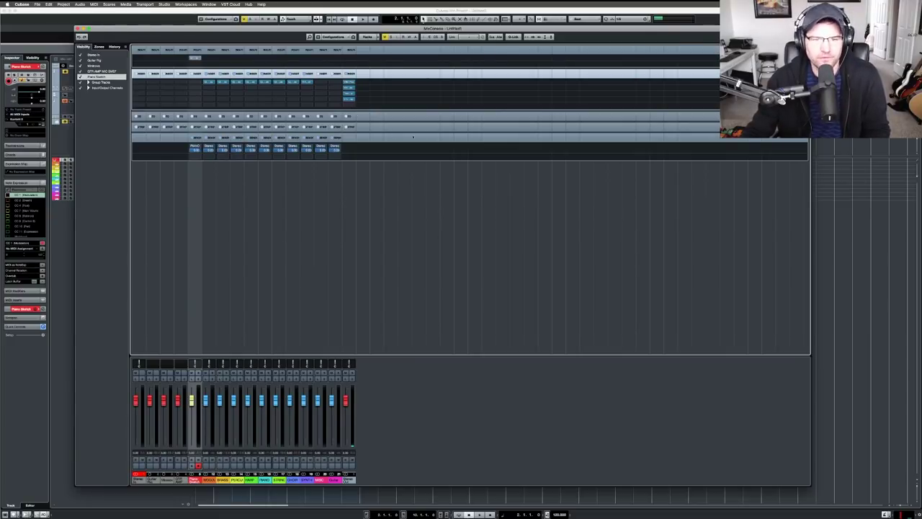
key("F3")
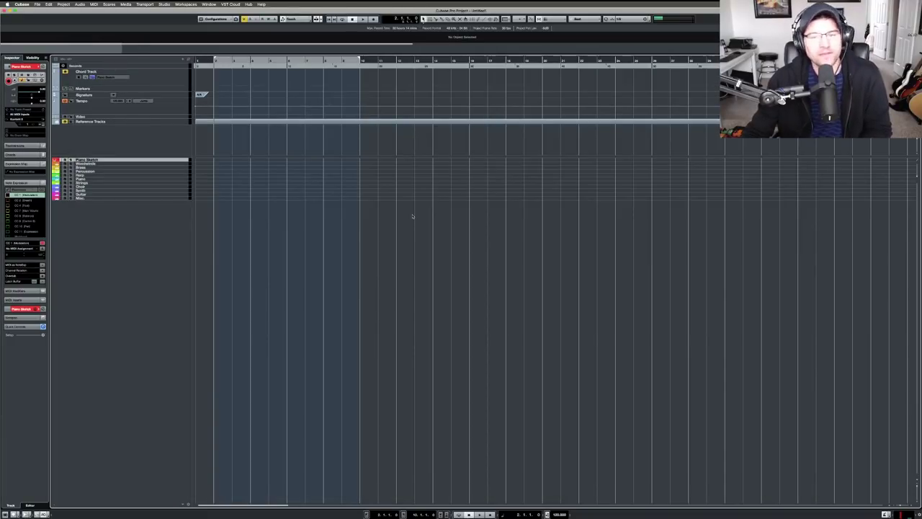